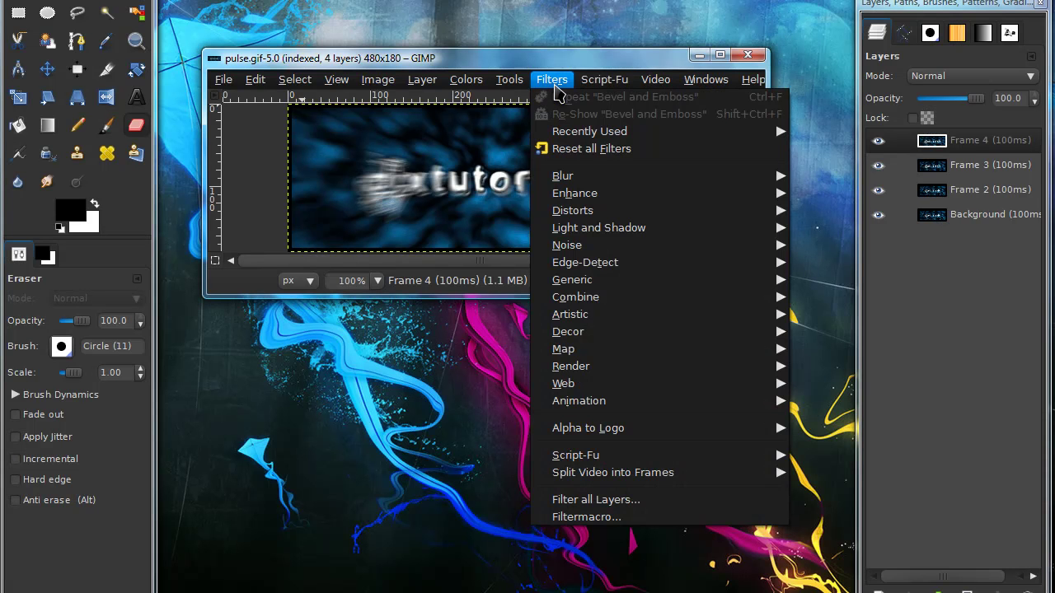
- Play the pulse.gif animation in the playback preview
{"action": "mouse_move", "coordinate": [629, 403]}
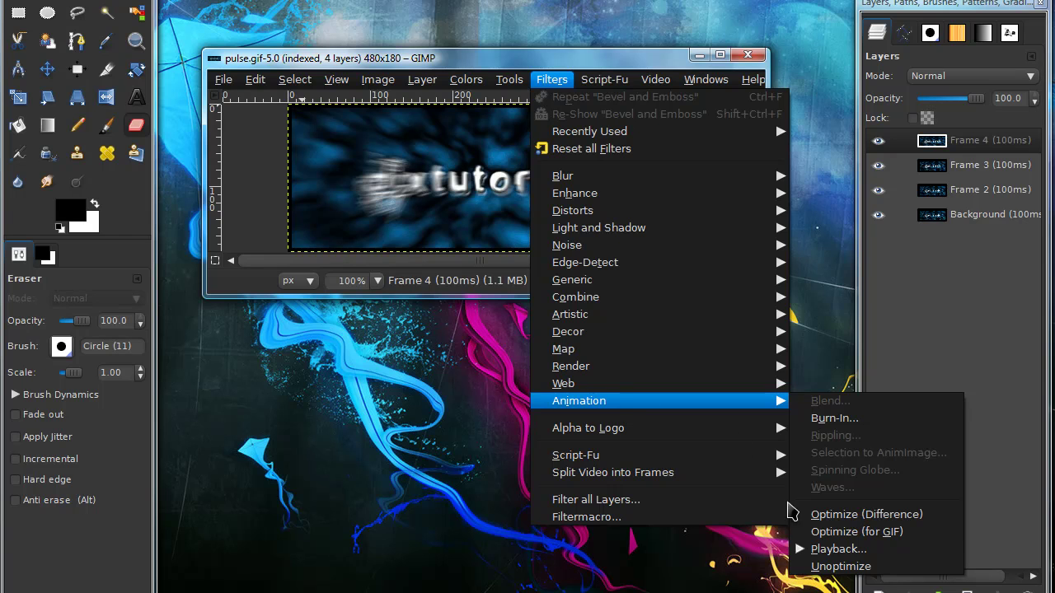
{"action": "left_click", "coordinate": [838, 549]}
{"action": "left_click_drag", "start_coordinate": [350, 130], "coordinate": [536, 119]}
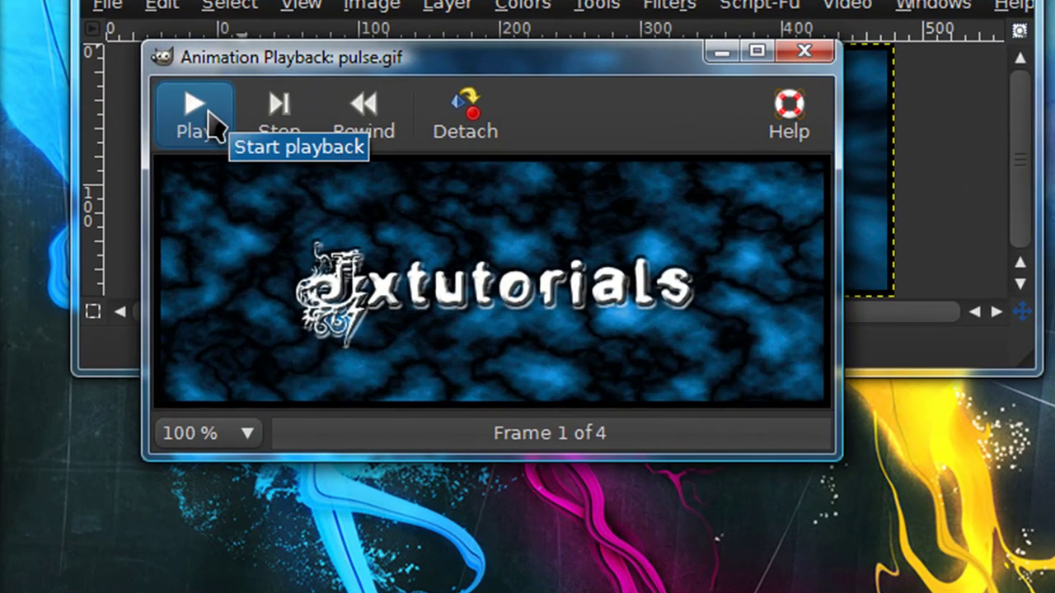
{"action": "left_click", "coordinate": [283, 148]}
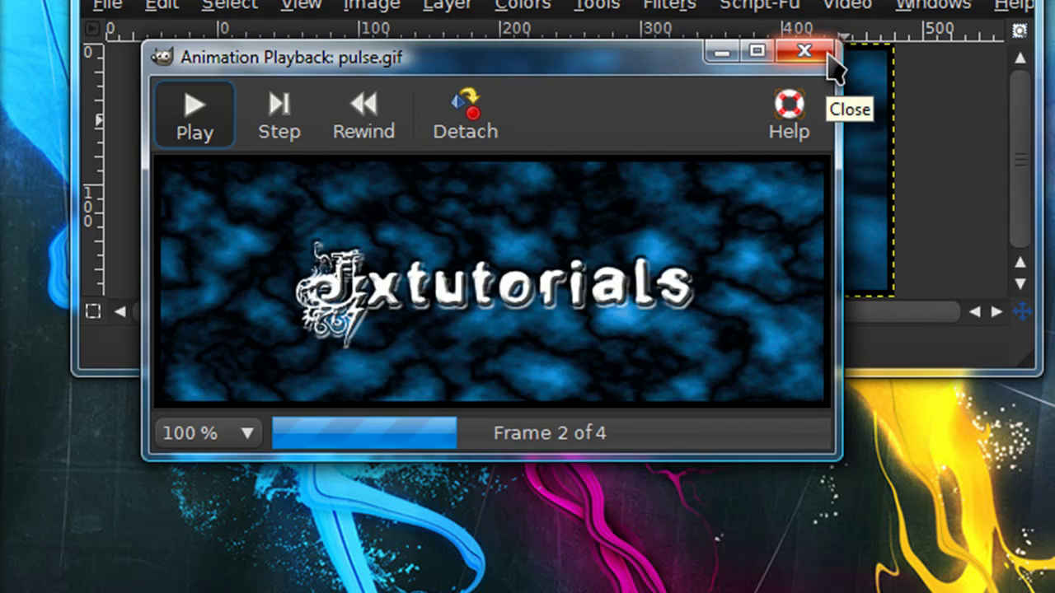
{"action": "left_click", "coordinate": [826, 54]}
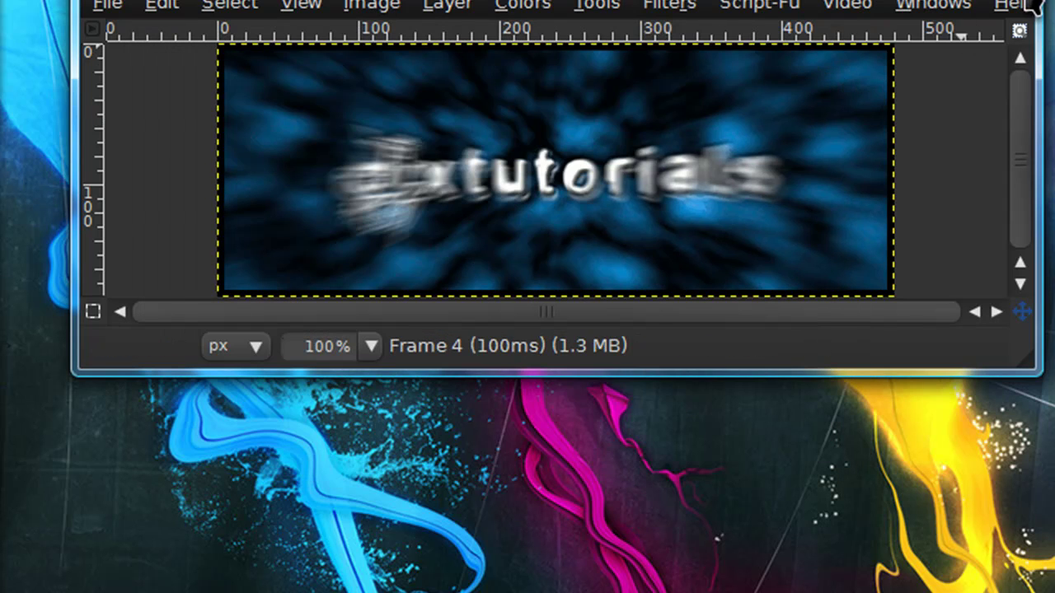
- Close pulse.gif and create a new 480×180 white image with its Background layer selected
{"action": "left_click", "coordinate": [1032, 6]}
{"action": "left_click", "coordinate": [108, 5]}
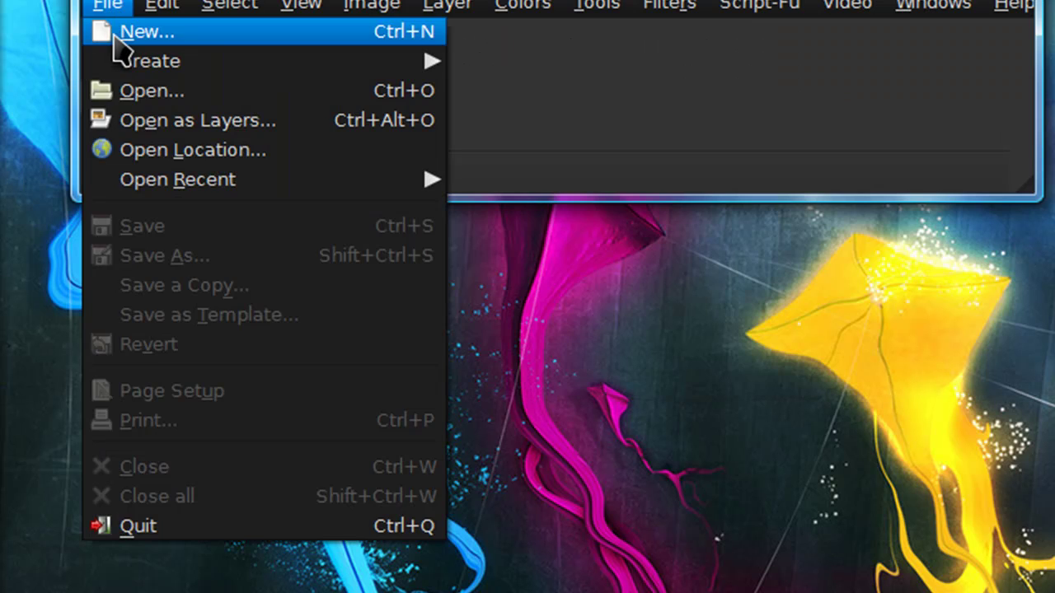
{"action": "left_click", "coordinate": [118, 33]}
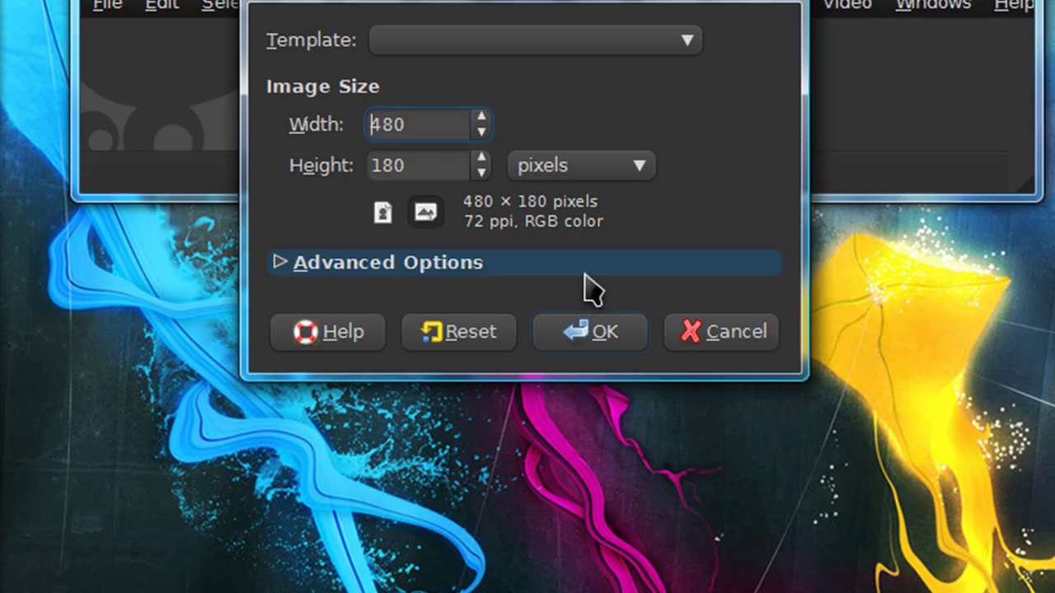
{"action": "left_click", "coordinate": [606, 338]}
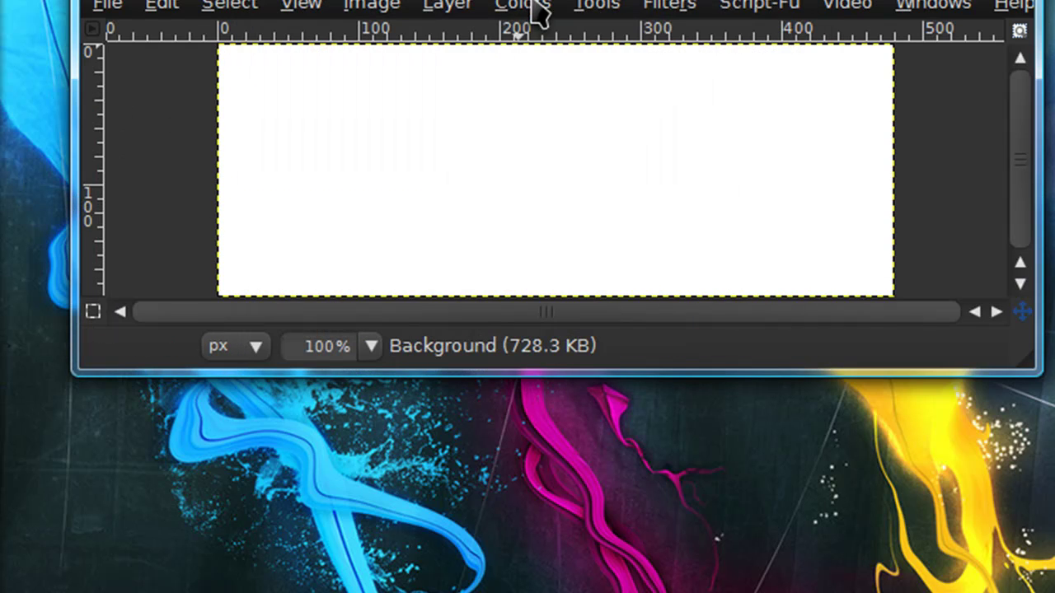
{"action": "left_click_drag", "start_coordinate": [565, 331], "coordinate": [568, 354]}
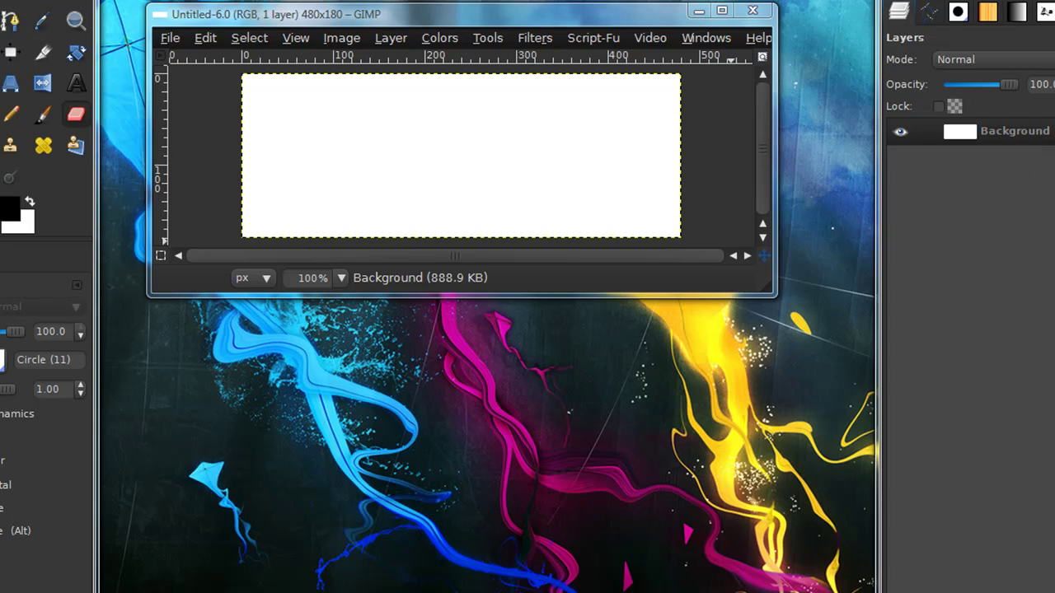
{"action": "left_click", "coordinate": [1014, 131]}
{"action": "mouse_move", "coordinate": [1005, 0]}
{"action": "left_mouse_down"}
{"action": "mouse_move", "coordinate": [1012, 33]}
{"action": "mouse_move", "coordinate": [1002, 20]}
{"action": "left_mouse_up"}
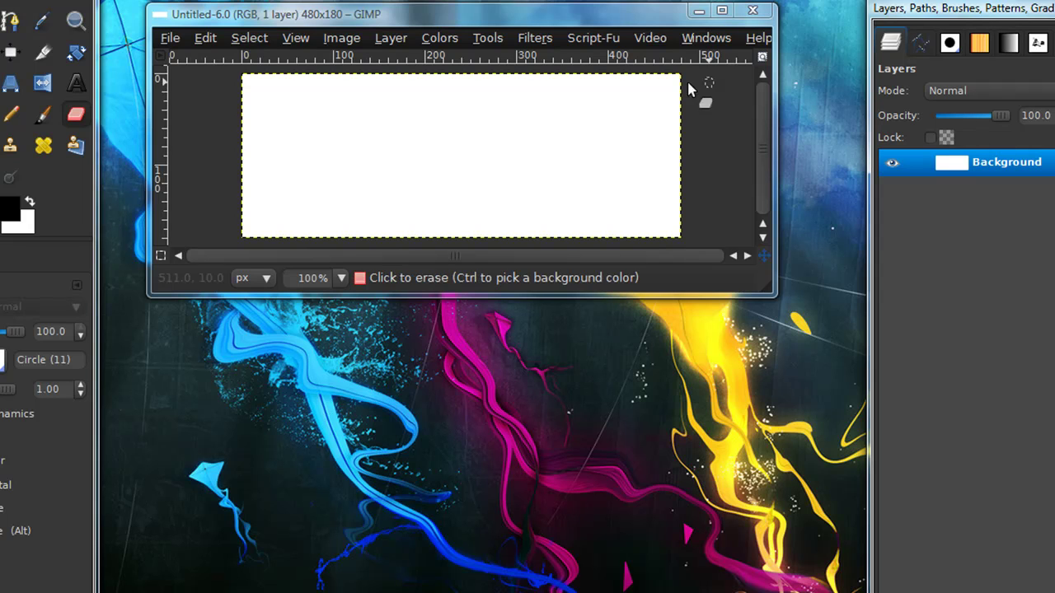
- Render Solid Noise with detail 2, X size 5.8 and Y size 4.0
{"action": "left_click", "coordinate": [537, 39]}
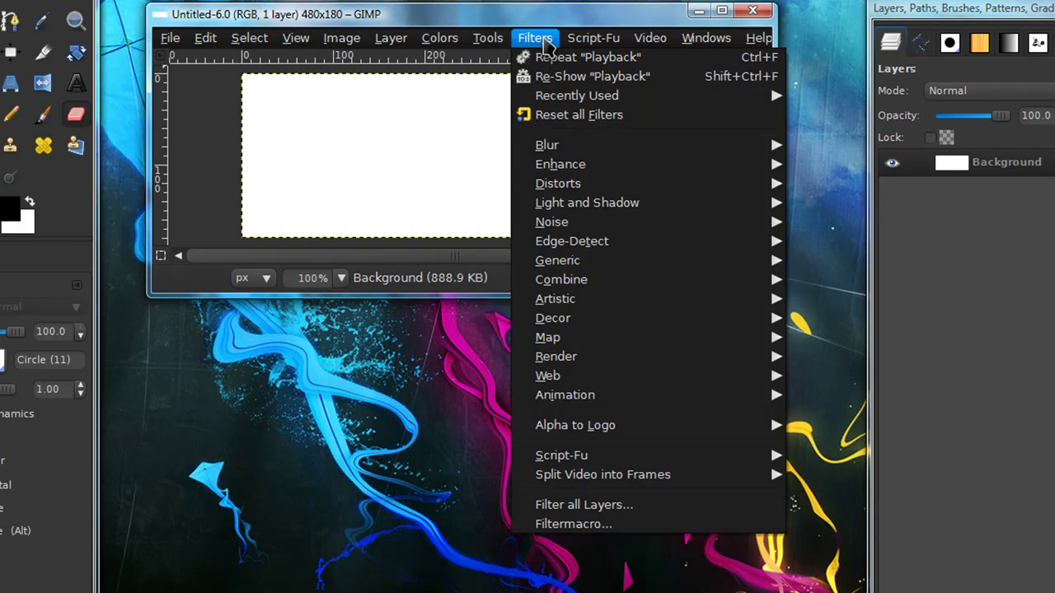
{"action": "mouse_move", "coordinate": [610, 363]}
{"action": "mouse_move", "coordinate": [817, 366]}
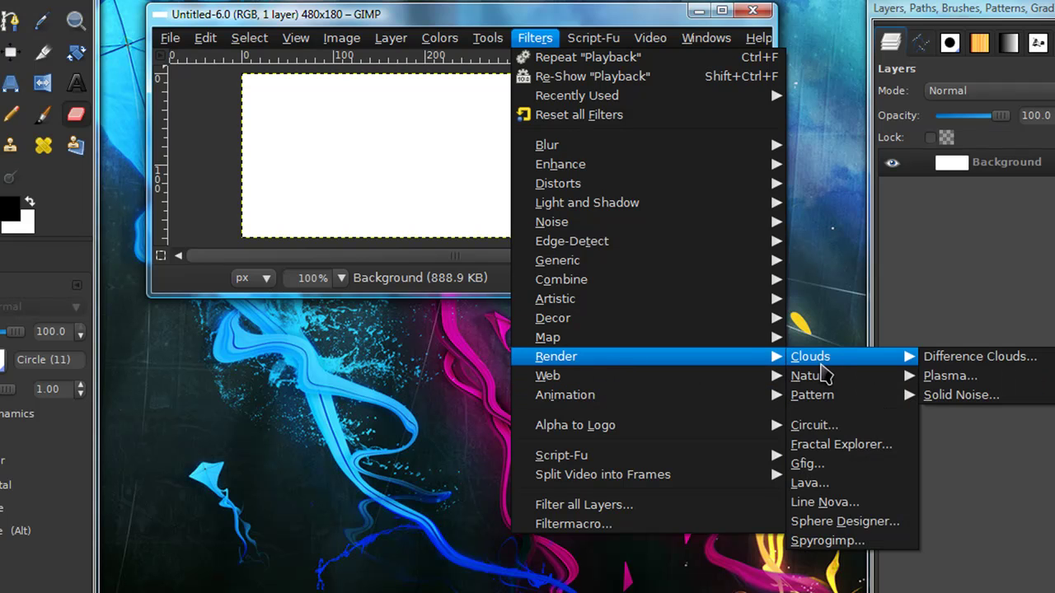
{"action": "left_click", "coordinate": [946, 396]}
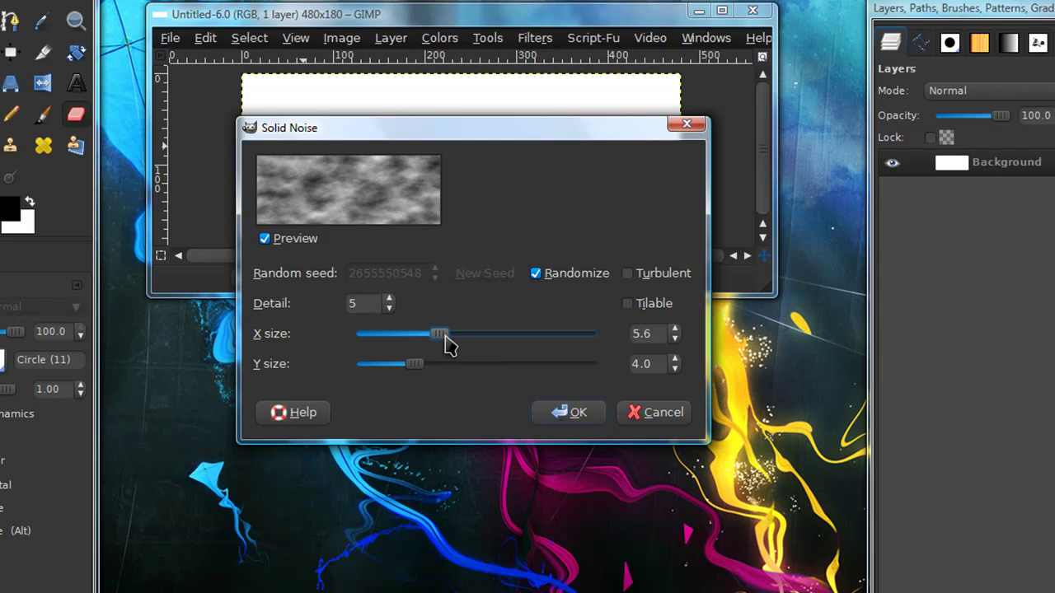
{"action": "left_click_drag", "start_coordinate": [448, 344], "coordinate": [451, 344]}
{"action": "left_click", "coordinate": [387, 310]}
{"action": "left_click", "coordinate": [388, 310]}
{"action": "left_click", "coordinate": [387, 310]}
{"action": "left_click", "coordinate": [387, 310]}
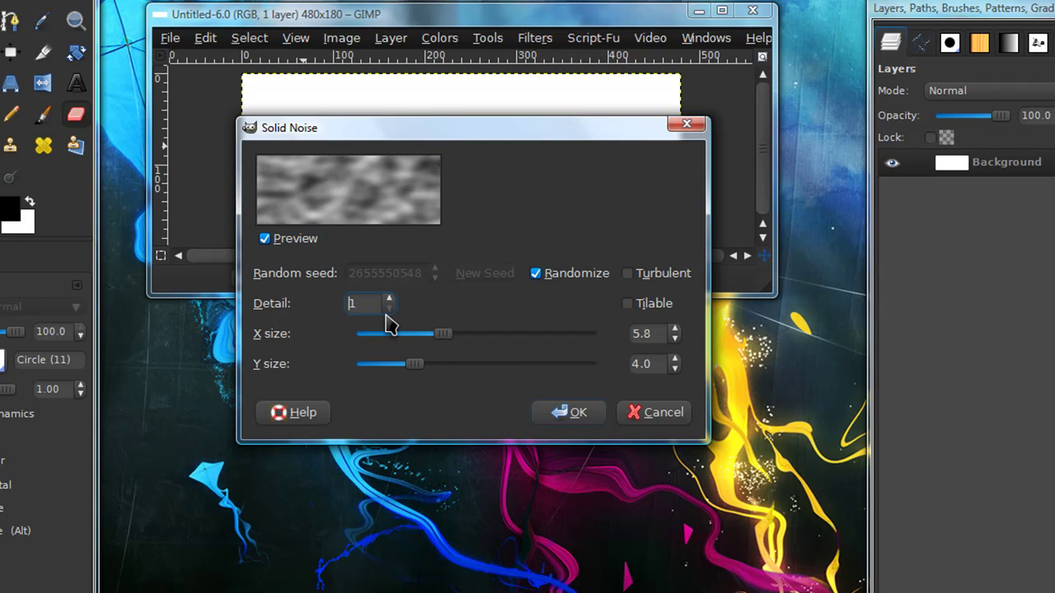
{"action": "left_click", "coordinate": [389, 299]}
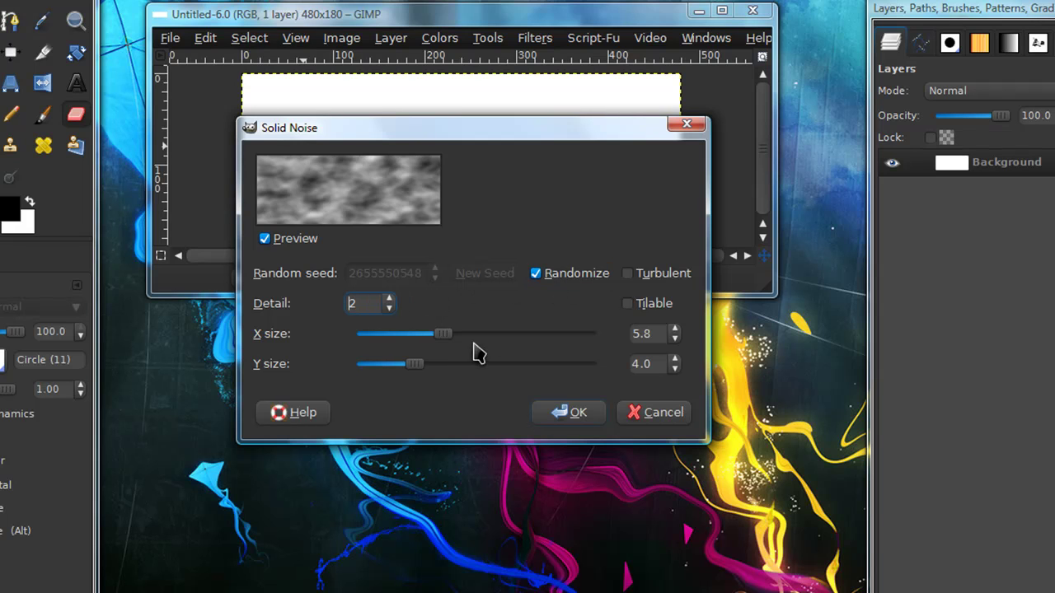
{"action": "left_click", "coordinate": [568, 414]}
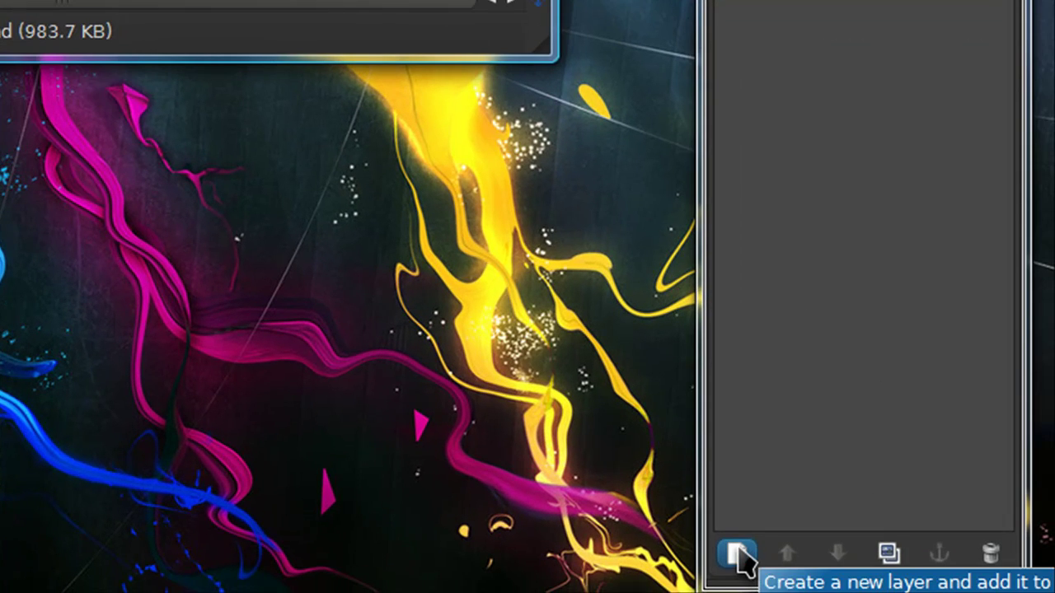
- Add a new layer filled with the repeated solid noise, blended in Difference mode
{"action": "left_click", "coordinate": [737, 554]}
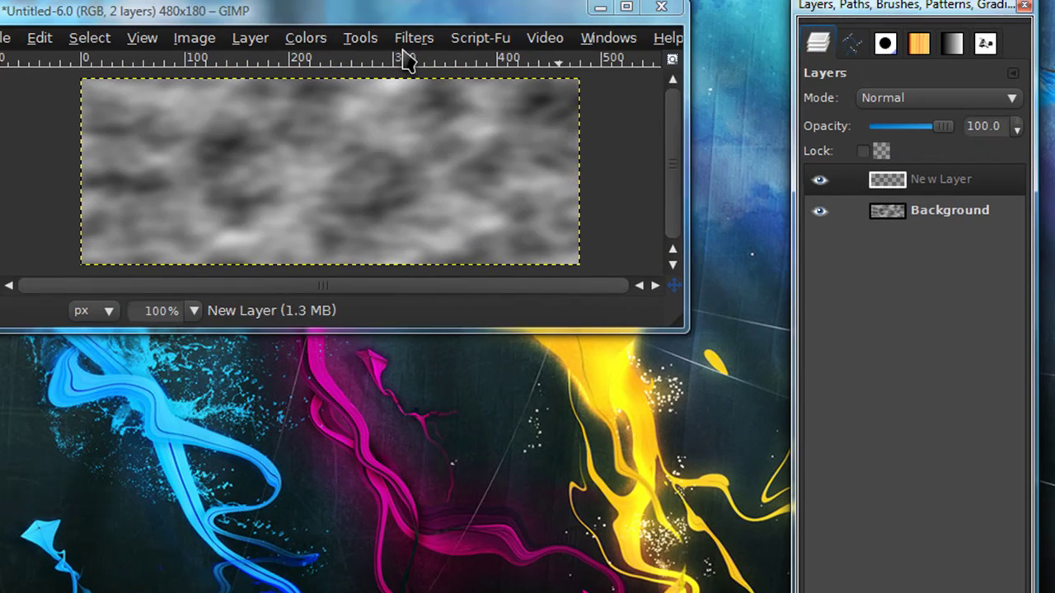
{"action": "left_click", "coordinate": [414, 38]}
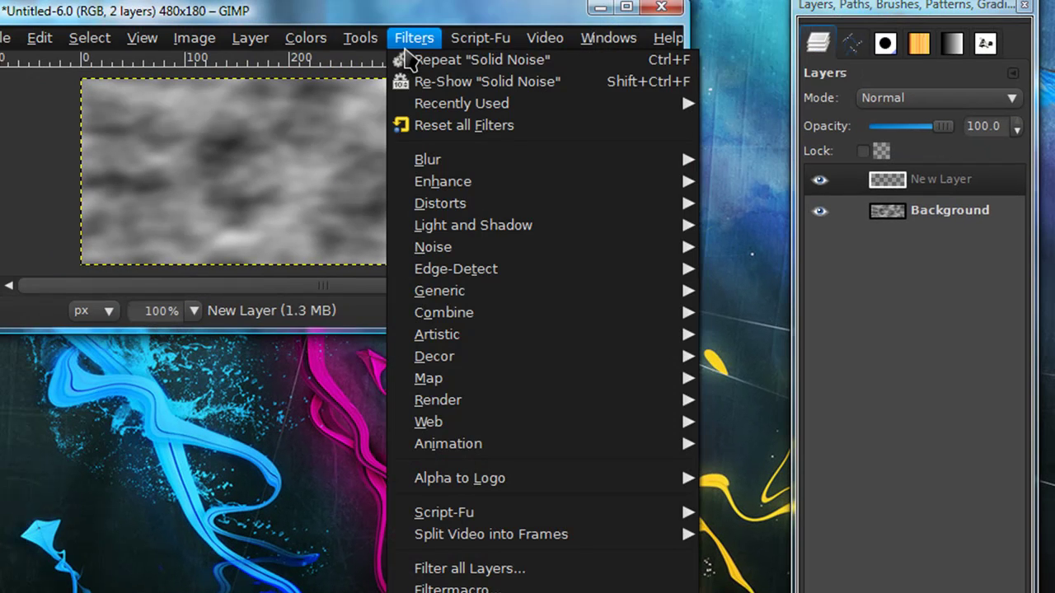
{"action": "left_click", "coordinate": [564, 66]}
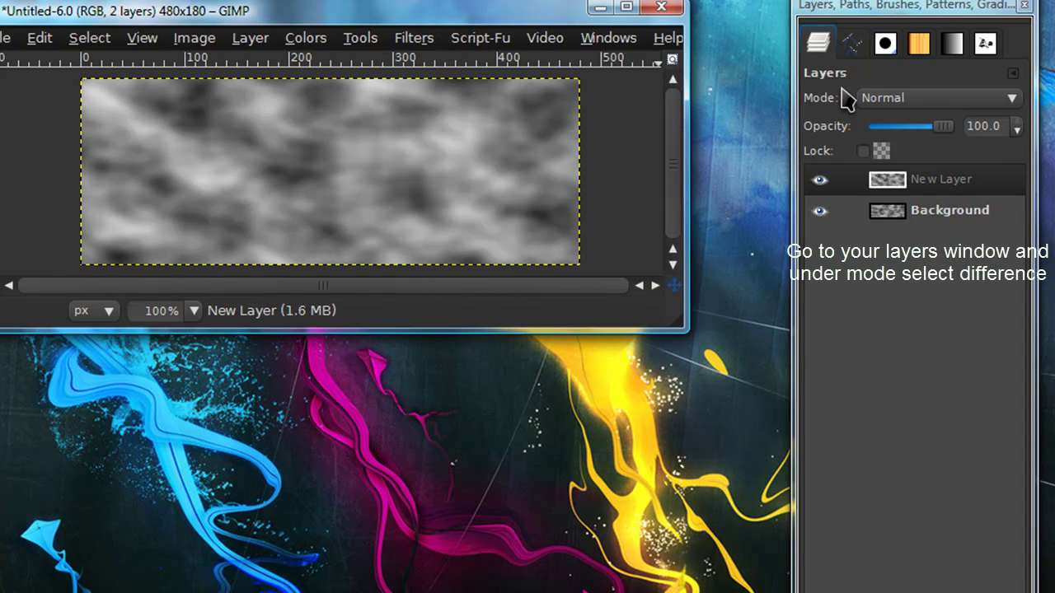
{"action": "left_click", "coordinate": [904, 99]}
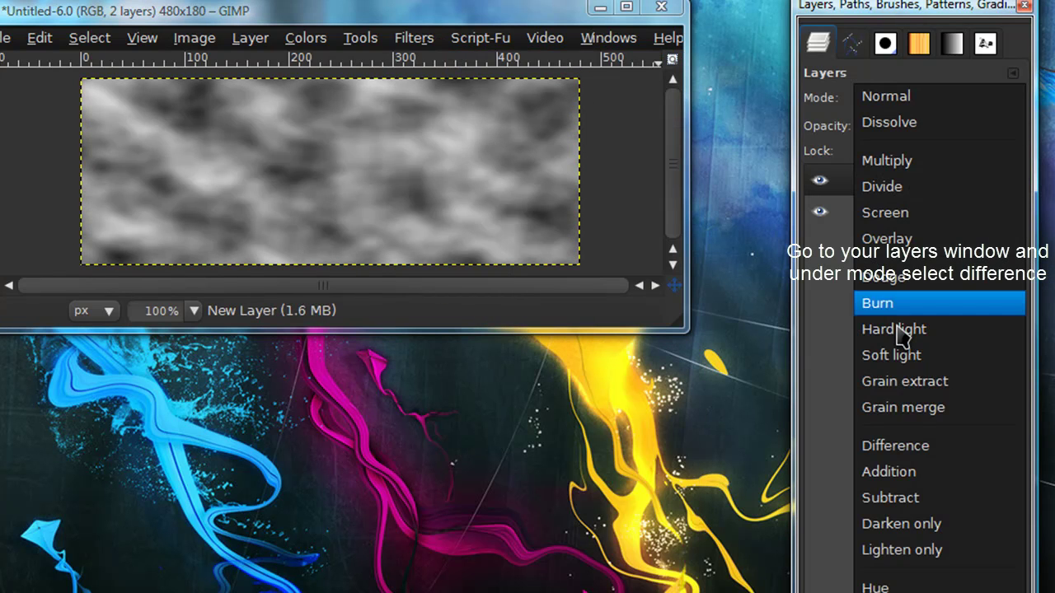
{"action": "left_click", "coordinate": [934, 446]}
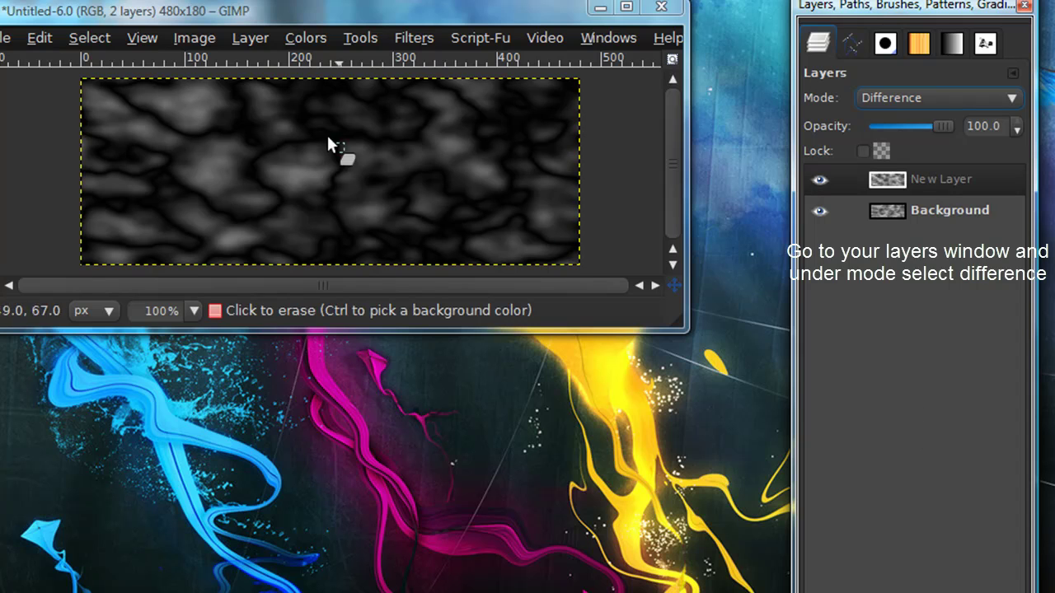
- Merge the visible layers into a single layer
{"action": "left_click", "coordinate": [245, 39]}
{"action": "mouse_move", "coordinate": [198, 41]}
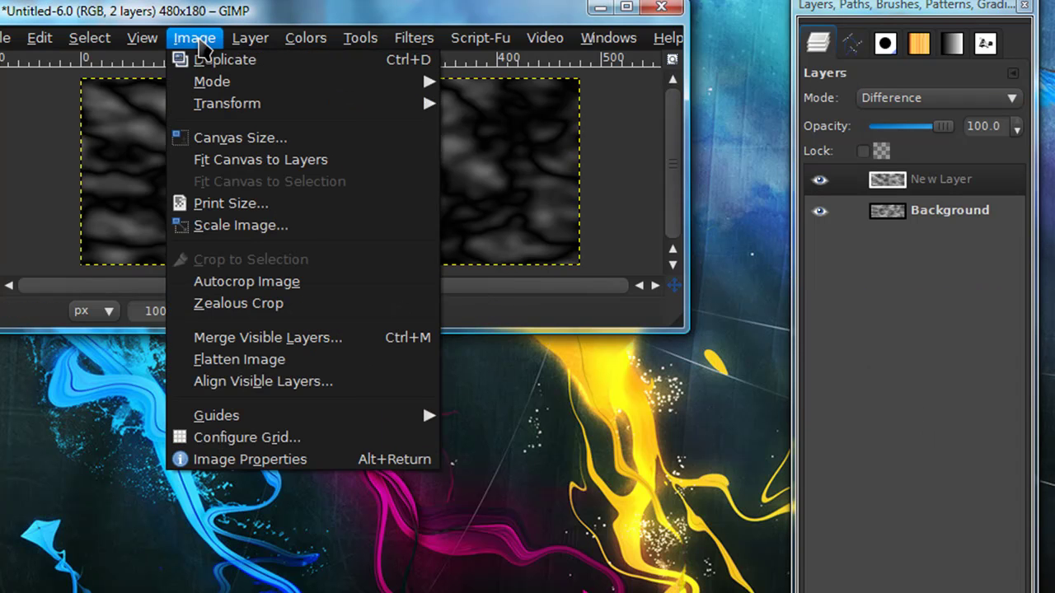
{"action": "left_click", "coordinate": [266, 339]}
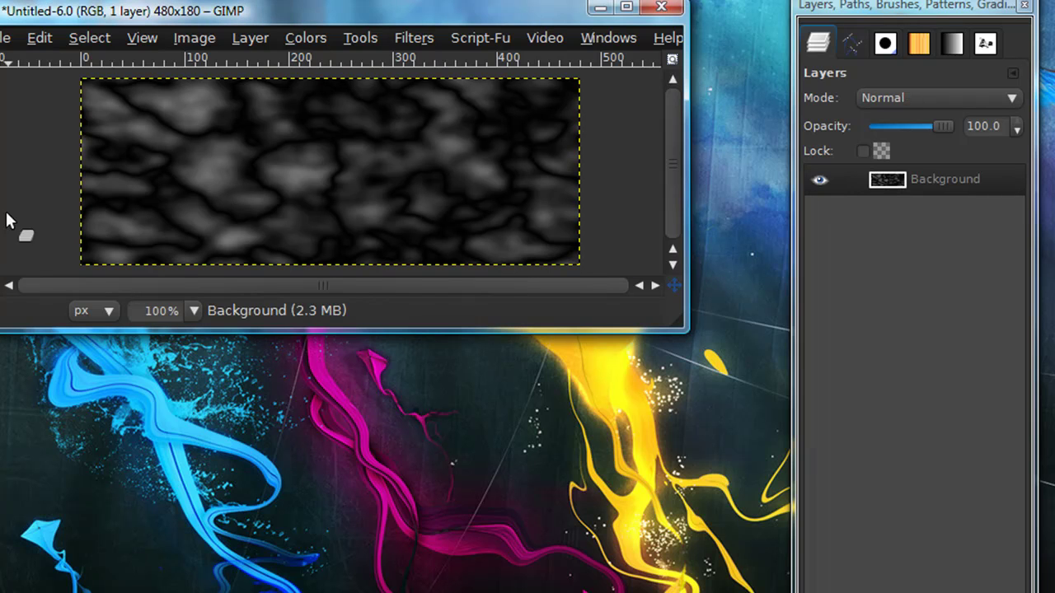
- Colorize the background with hue 202, saturation 58 and lightness 0
{"action": "left_click", "coordinate": [306, 38]}
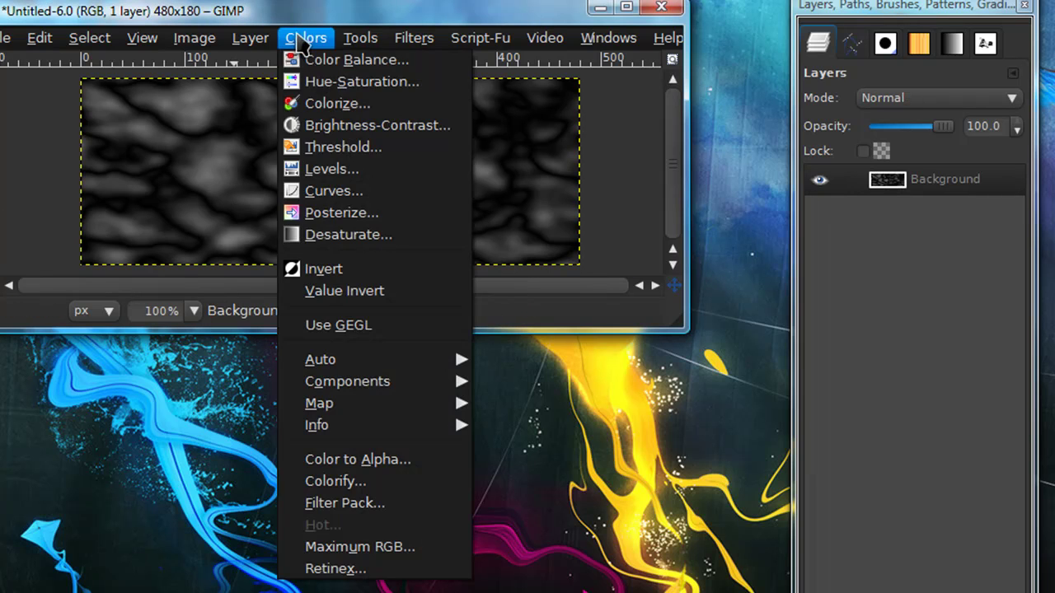
{"action": "left_click", "coordinate": [330, 104]}
{"action": "left_click_drag", "start_coordinate": [861, 258], "coordinate": [881, 292]}
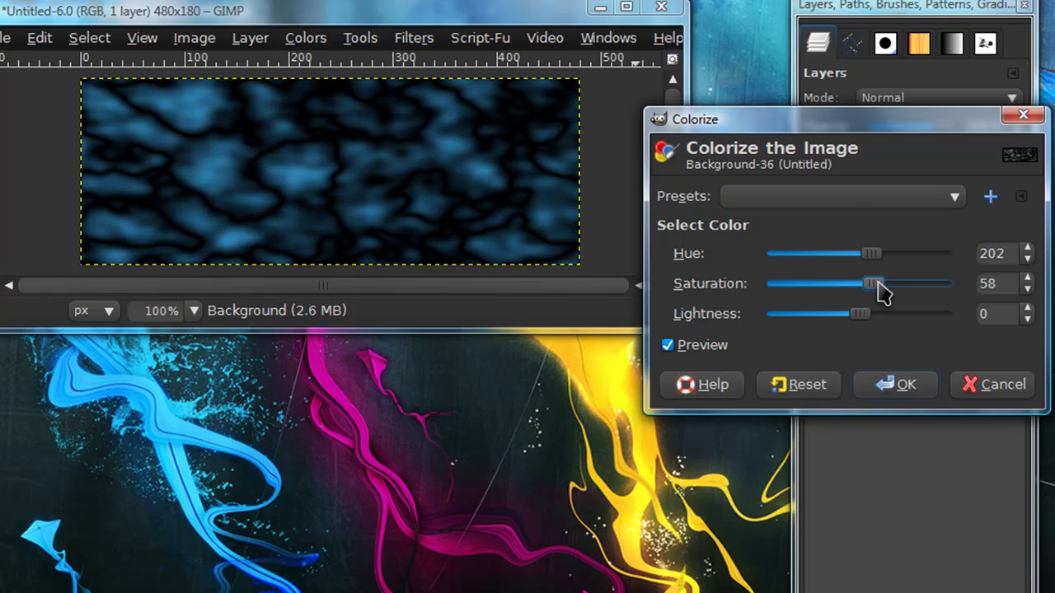
{"action": "left_click_drag", "start_coordinate": [816, 131], "coordinate": [746, 76]}
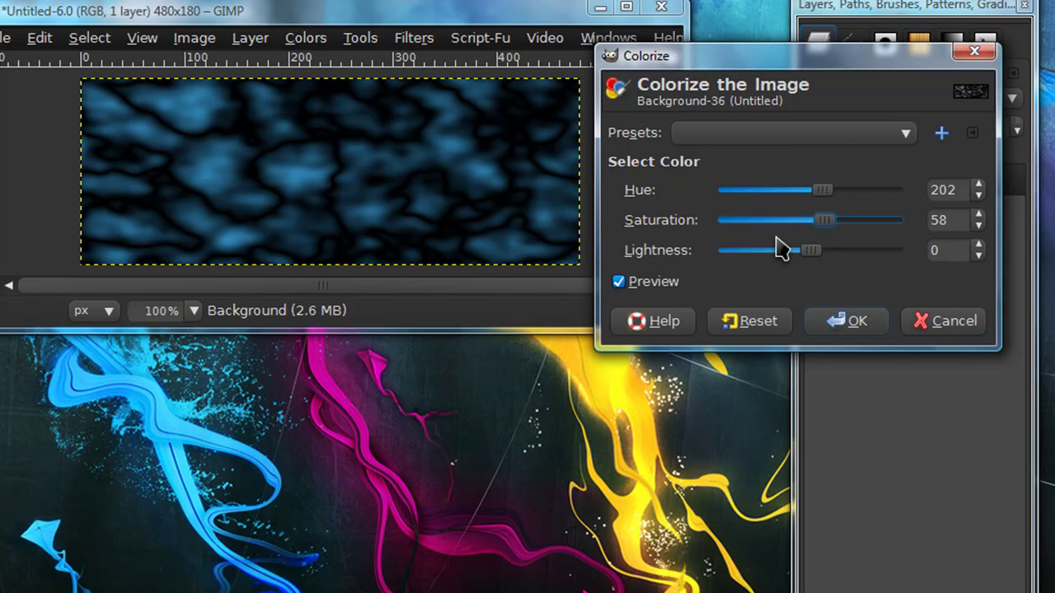
{"action": "left_click", "coordinate": [824, 325]}
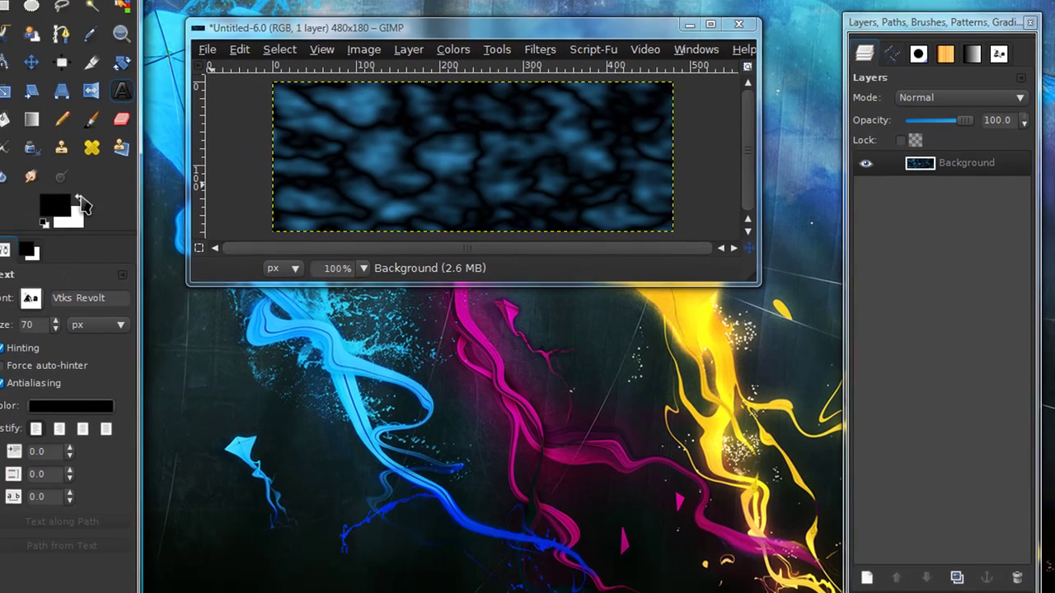
- Add white 'Jxtutorials' text and move it up to the banner centre
{"action": "left_click", "coordinate": [379, 161]}
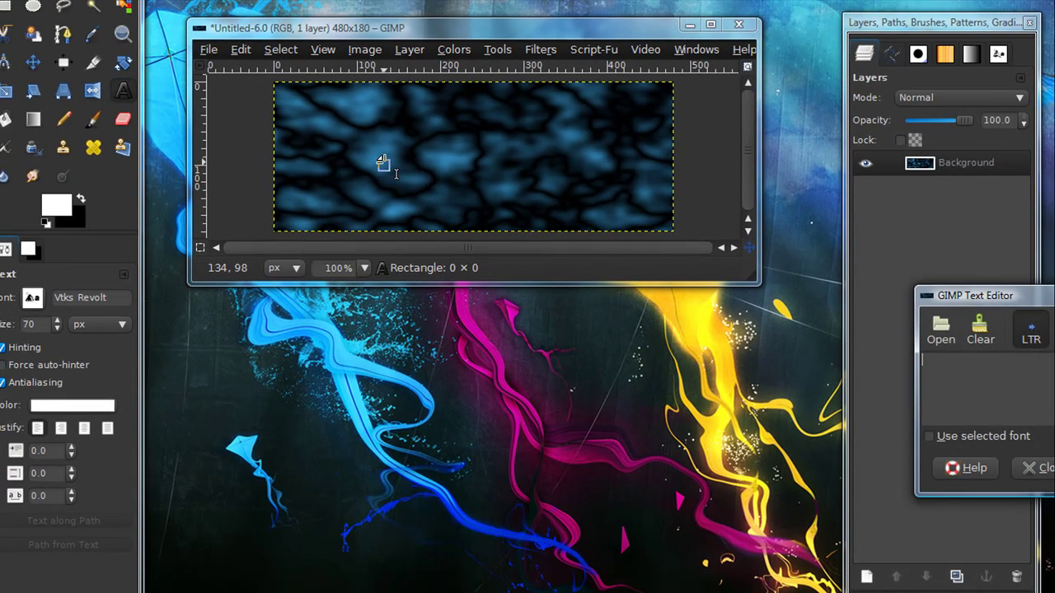
{"action": "type", "text": "Jxtutorials"}
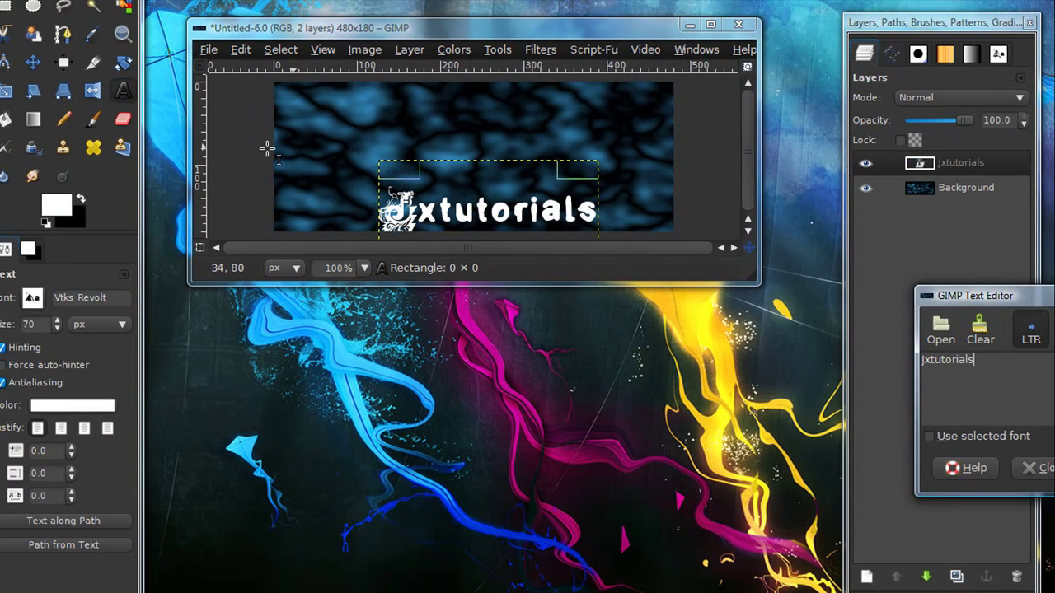
{"action": "left_click", "coordinate": [33, 62]}
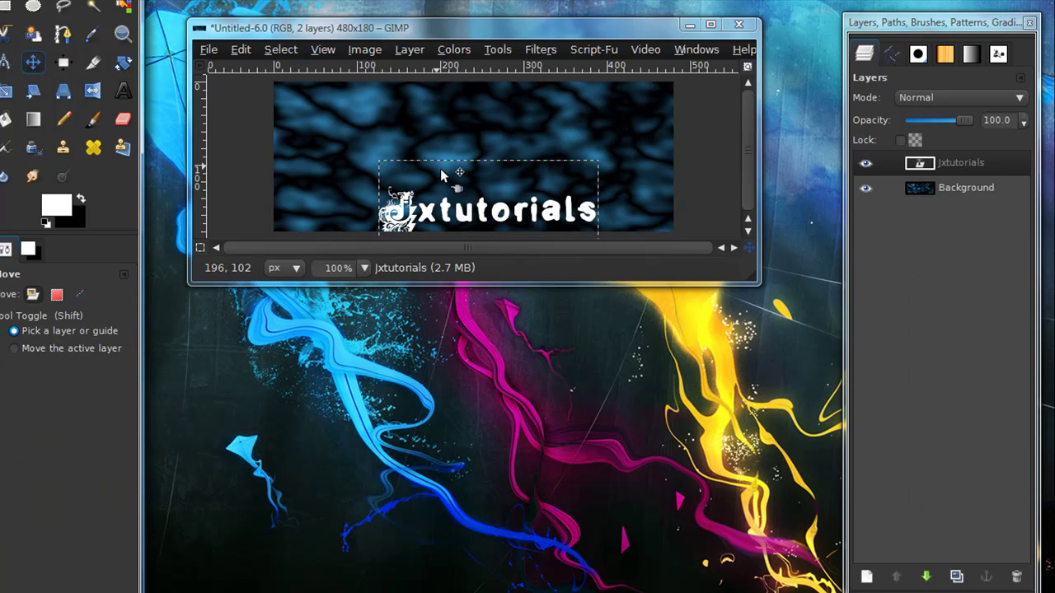
{"action": "left_click_drag", "start_coordinate": [454, 211], "coordinate": [436, 164]}
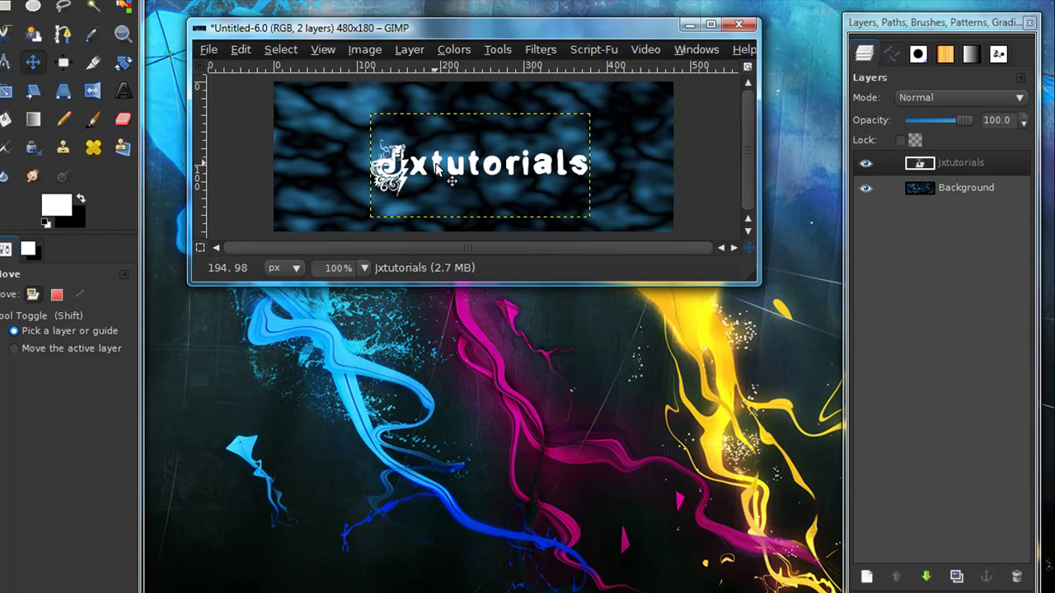
- Merge the text layer down into the Background layer
{"action": "right_click", "coordinate": [952, 163]}
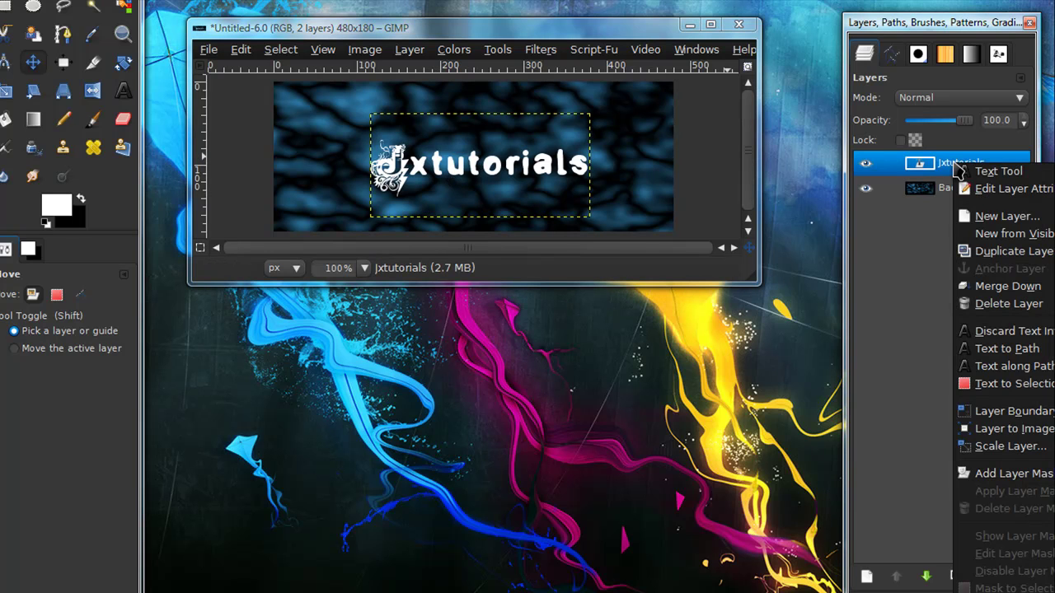
{"action": "left_click", "coordinate": [1002, 288]}
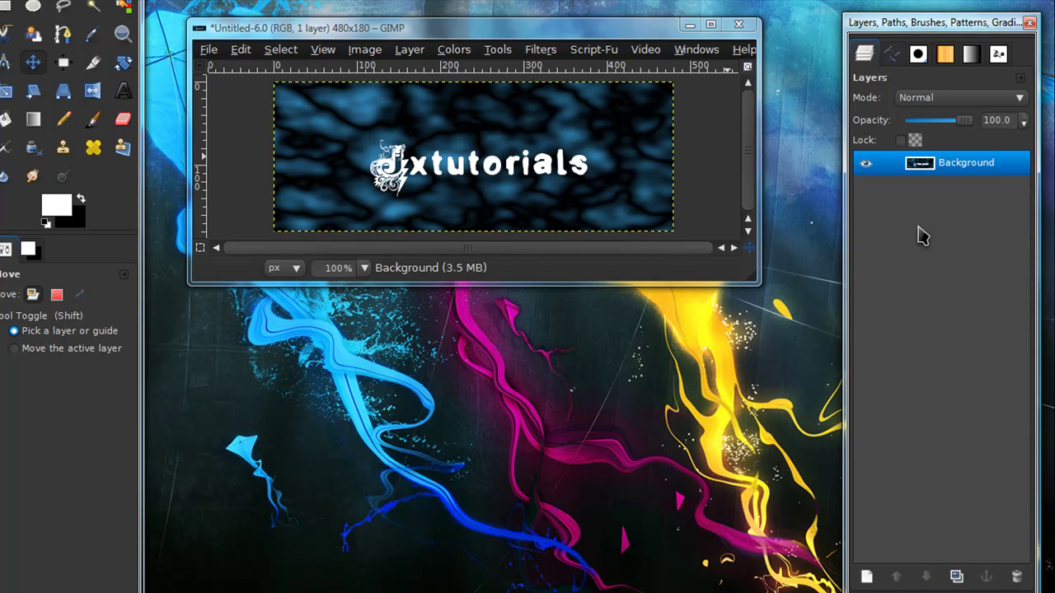
{"action": "left_click_drag", "start_coordinate": [890, 25], "coordinate": [862, 7]}
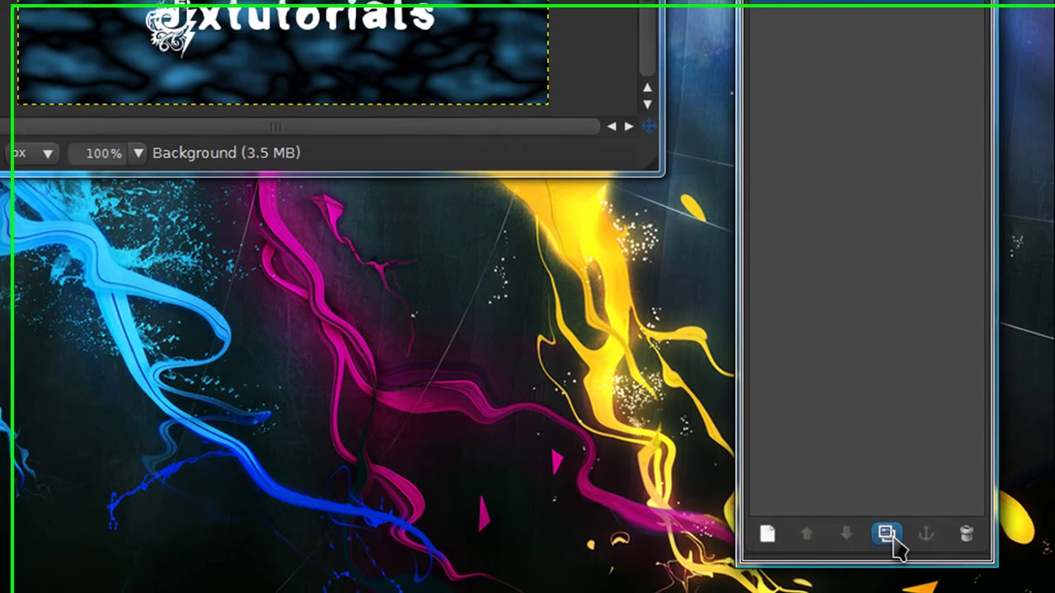
- Duplicate the Background layer four times, up to Background copy#3
{"action": "left_click", "coordinate": [928, 555]}
{"action": "left_click", "coordinate": [928, 555]}
{"action": "left_click", "coordinate": [886, 534]}
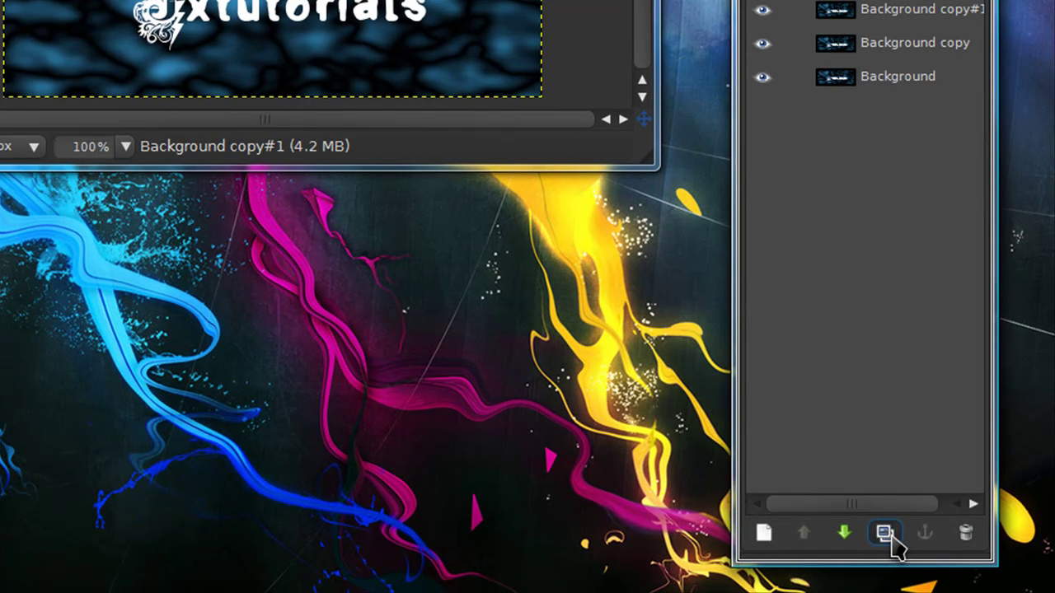
{"action": "left_click", "coordinate": [886, 534]}
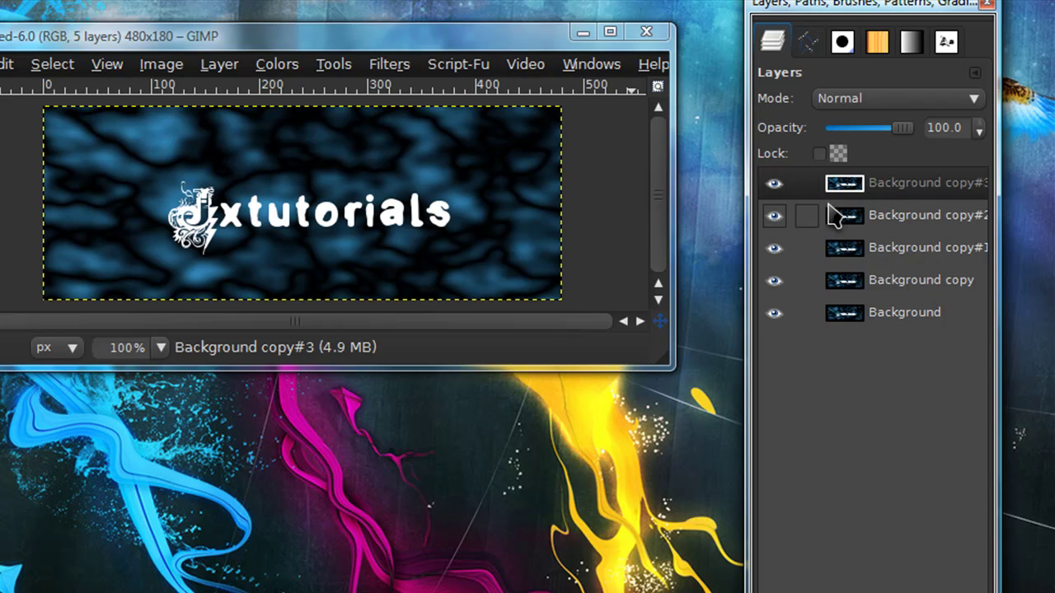
- Hide Background copy#3 and copy#2, and select Background copy#1
{"action": "left_click", "coordinate": [773, 183]}
{"action": "left_click", "coordinate": [773, 215]}
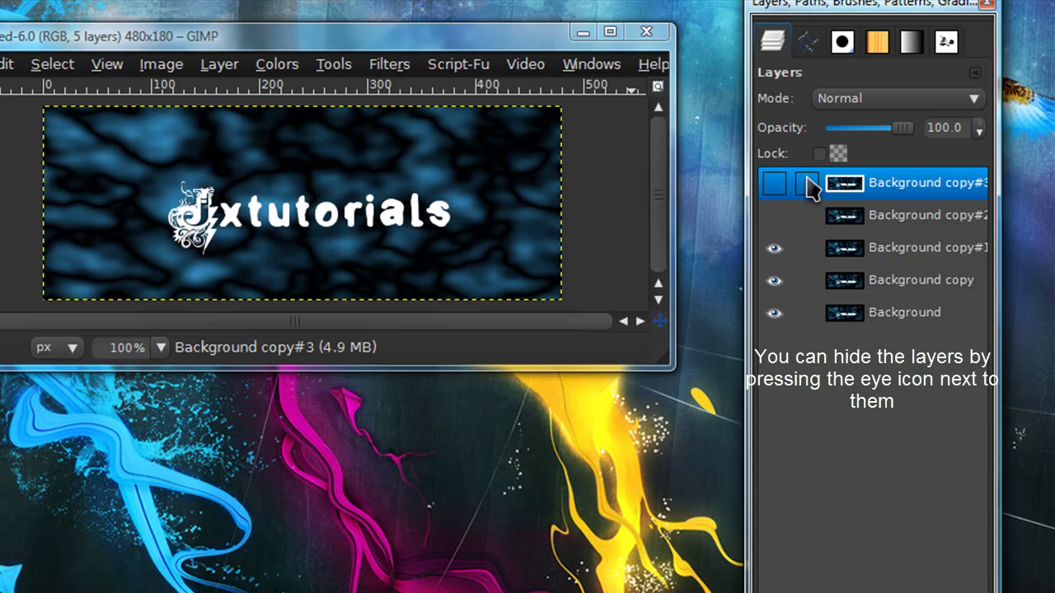
{"action": "left_click", "coordinate": [916, 250]}
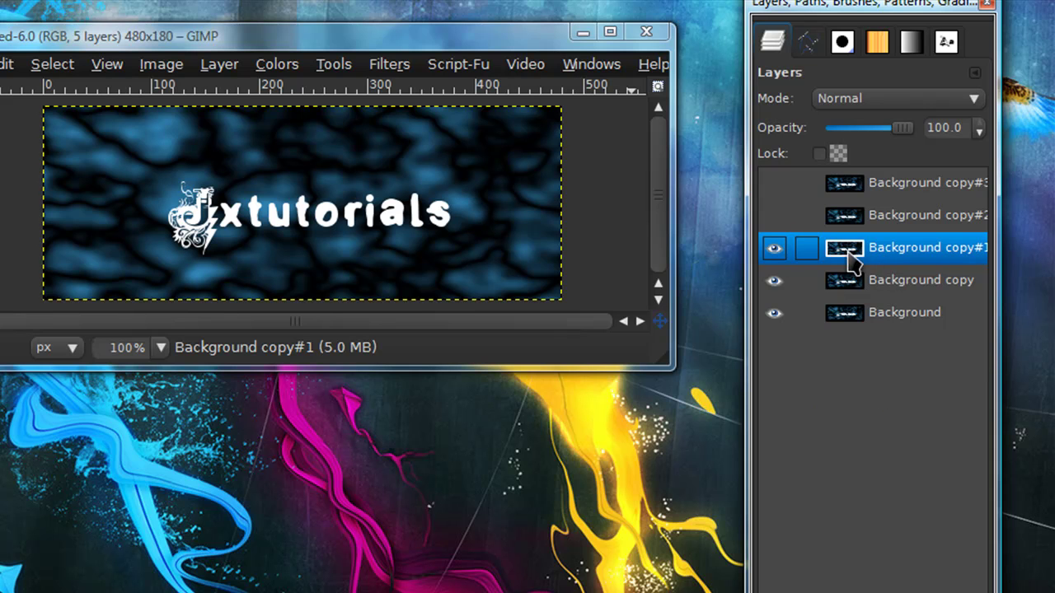
- Apply a zoom motion blur of length 50 to Background copy#1
{"action": "left_click", "coordinate": [389, 64]}
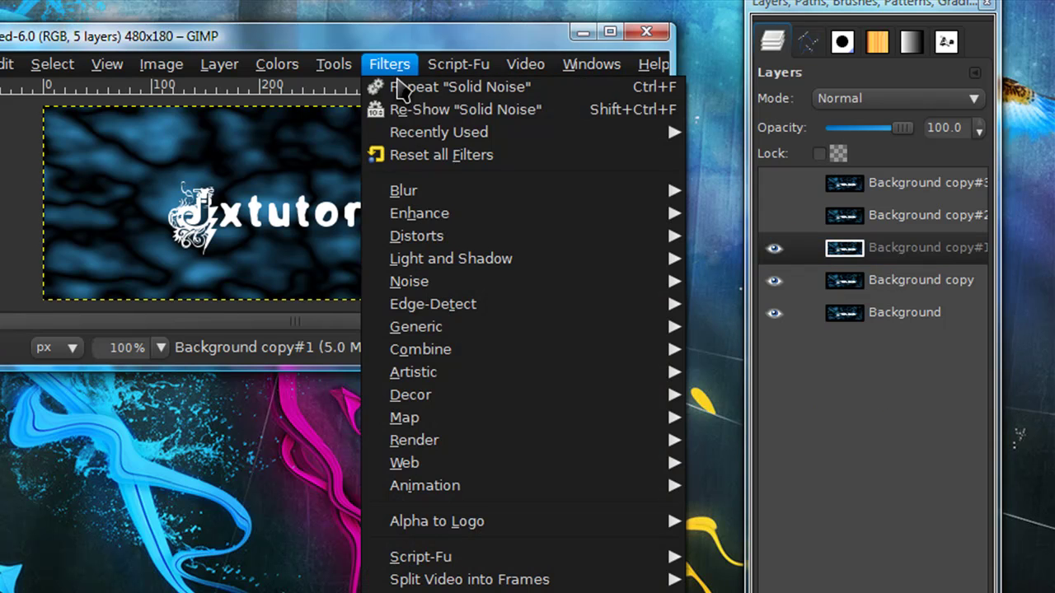
{"action": "mouse_move", "coordinate": [428, 196]}
{"action": "left_click", "coordinate": [717, 238]}
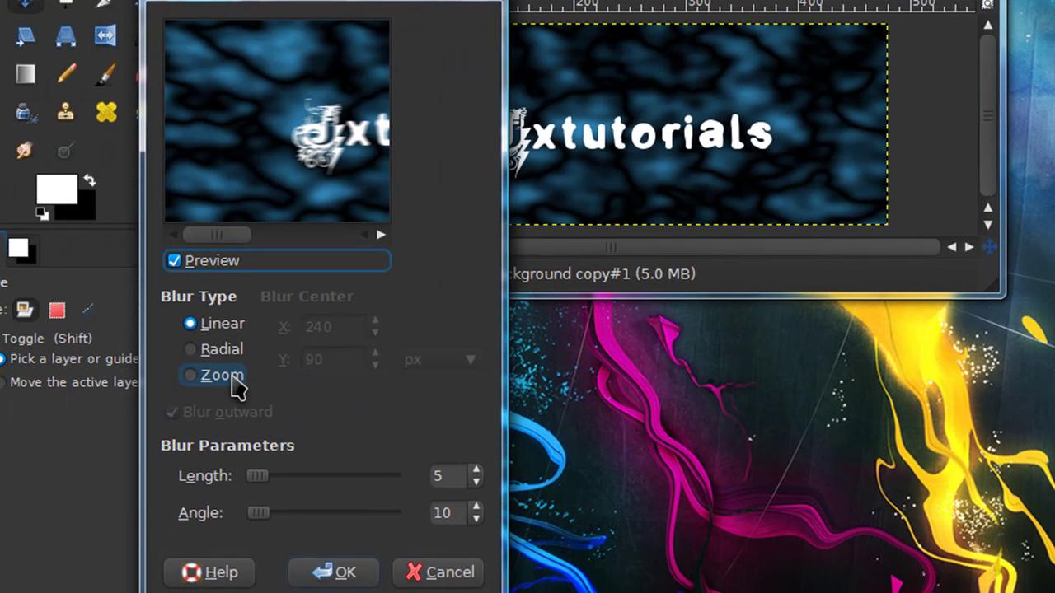
{"action": "left_click", "coordinate": [236, 384]}
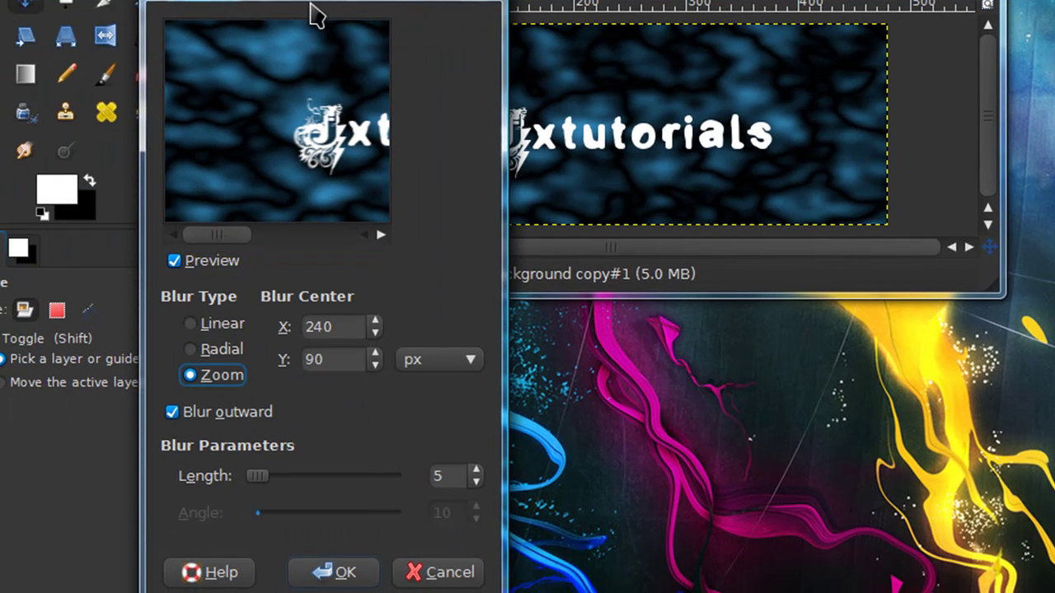
{"action": "left_click_drag", "start_coordinate": [332, 11], "coordinate": [428, 0]}
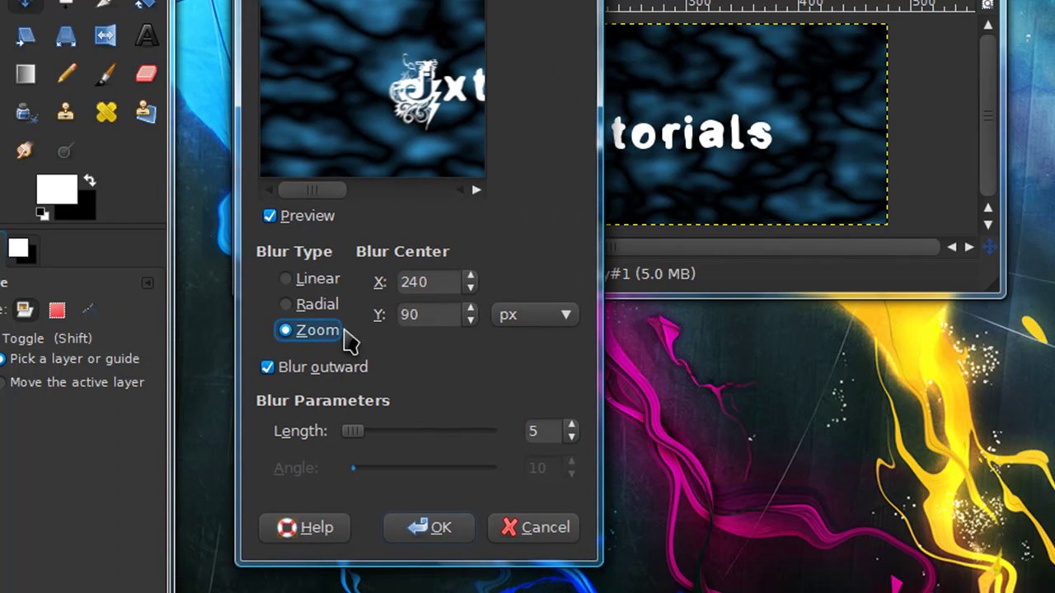
{"action": "left_click_drag", "start_coordinate": [346, 432], "coordinate": [392, 449]}
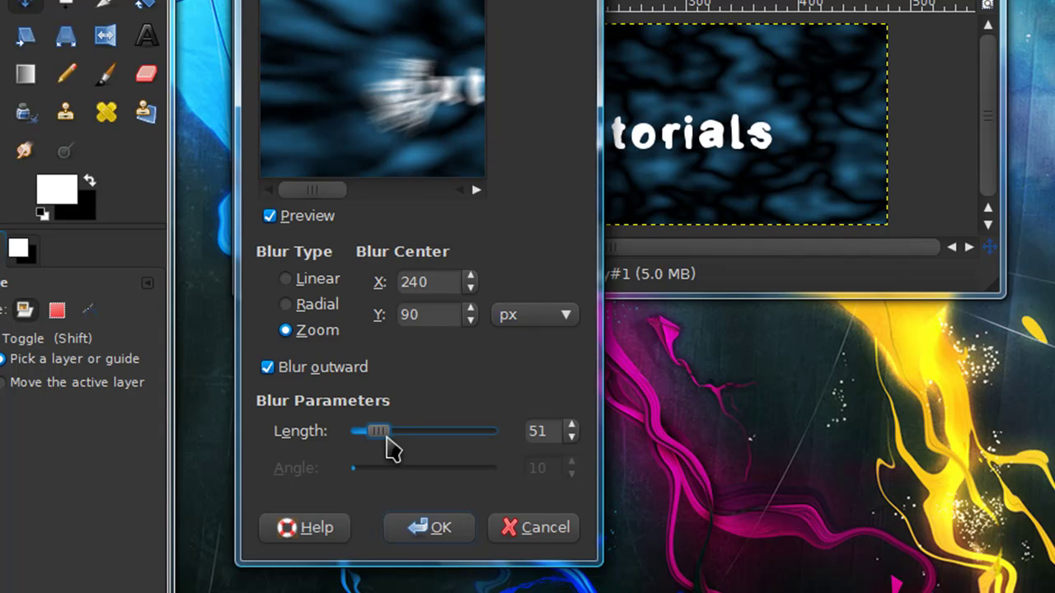
{"action": "left_click", "coordinate": [571, 437]}
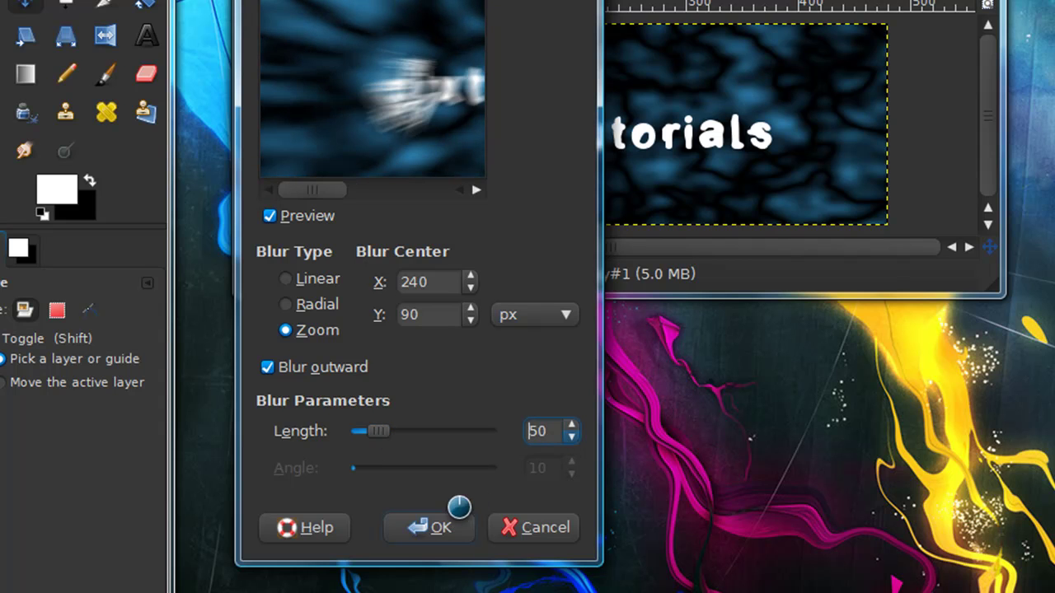
{"action": "left_click", "coordinate": [434, 534]}
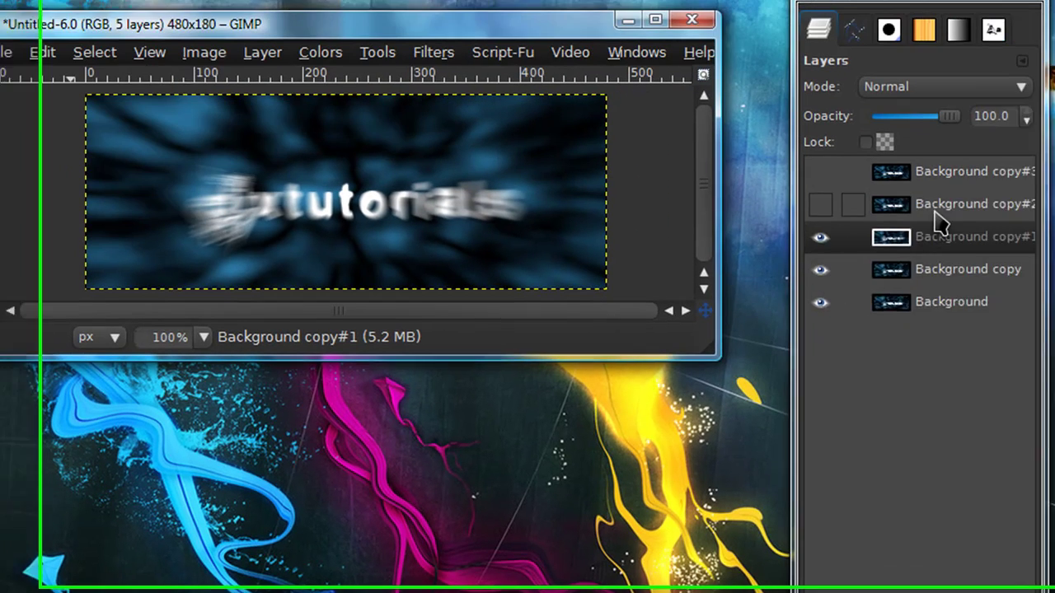
{"action": "left_click", "coordinate": [898, 227]}
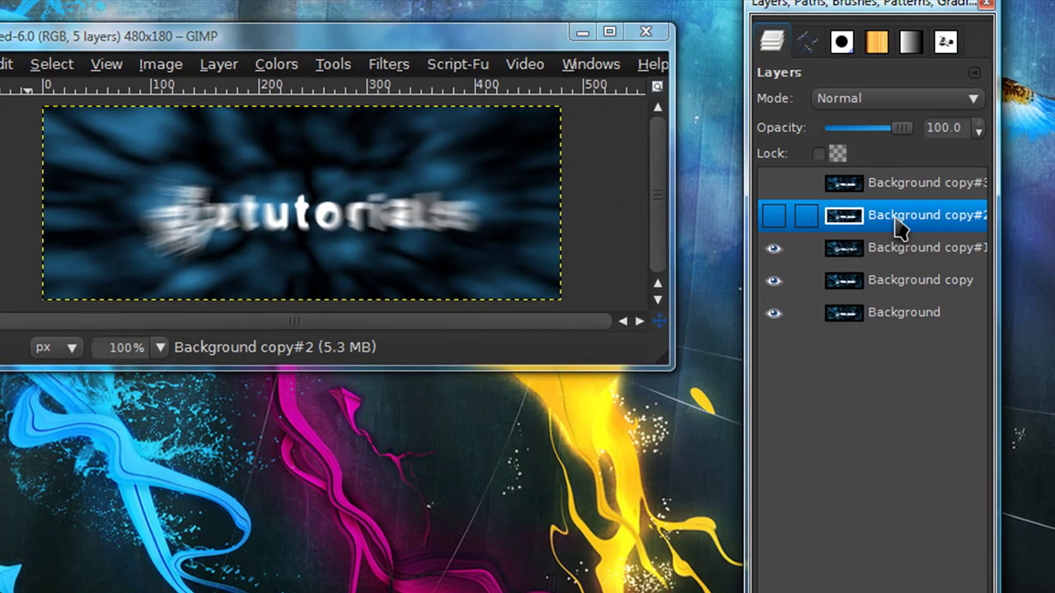
- Show Background copy#2 and apply a zoom motion blur of length 75 to it
{"action": "left_click", "coordinate": [771, 218]}
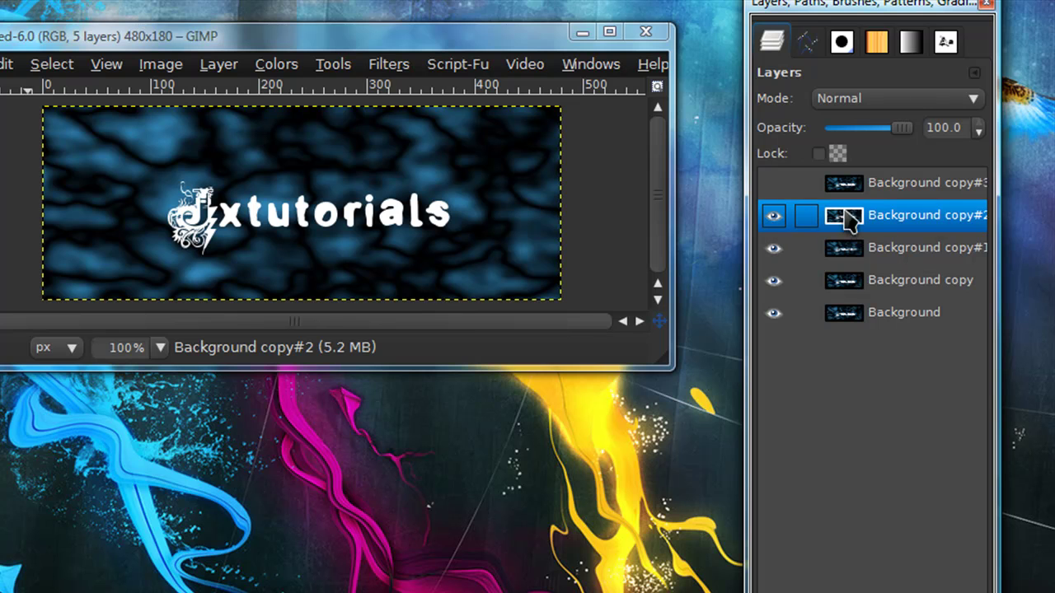
{"action": "left_click", "coordinate": [384, 64]}
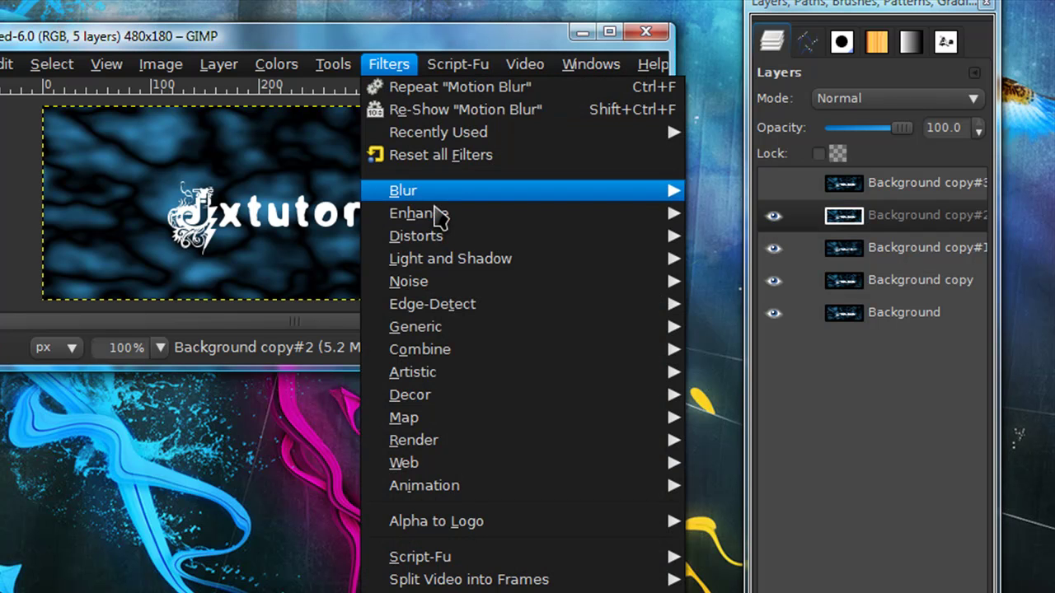
{"action": "mouse_move", "coordinate": [438, 191]}
{"action": "left_click", "coordinate": [723, 235]}
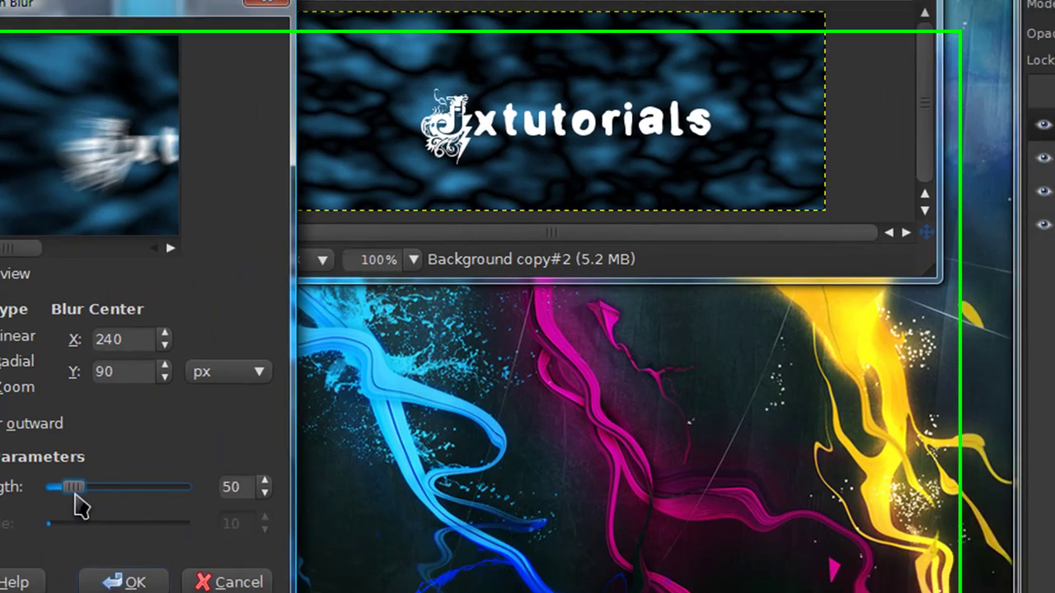
{"action": "left_click_drag", "start_coordinate": [0, 585], "coordinate": [0, 585]}
{"action": "left_click_drag", "start_coordinate": [173, 462], "coordinate": [174, 461]}
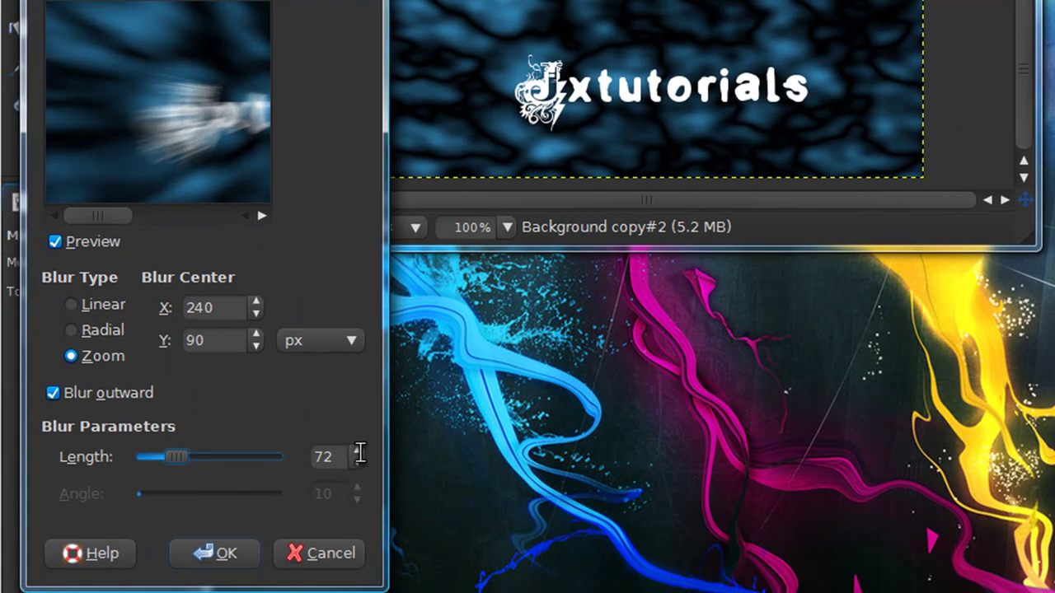
{"action": "left_click", "coordinate": [357, 451]}
{"action": "left_click", "coordinate": [358, 450]}
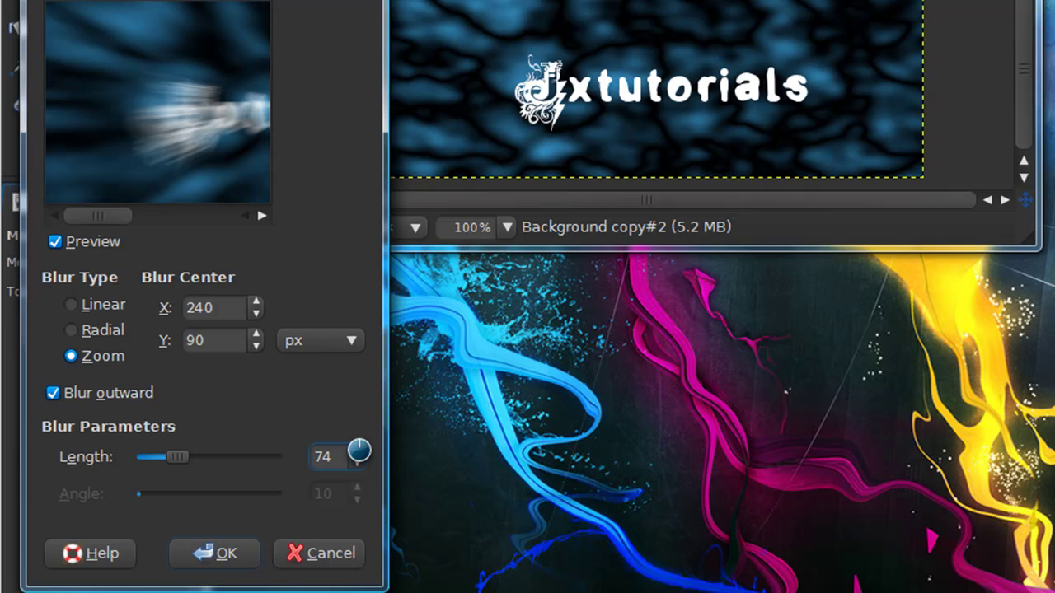
{"action": "left_click", "coordinate": [359, 450]}
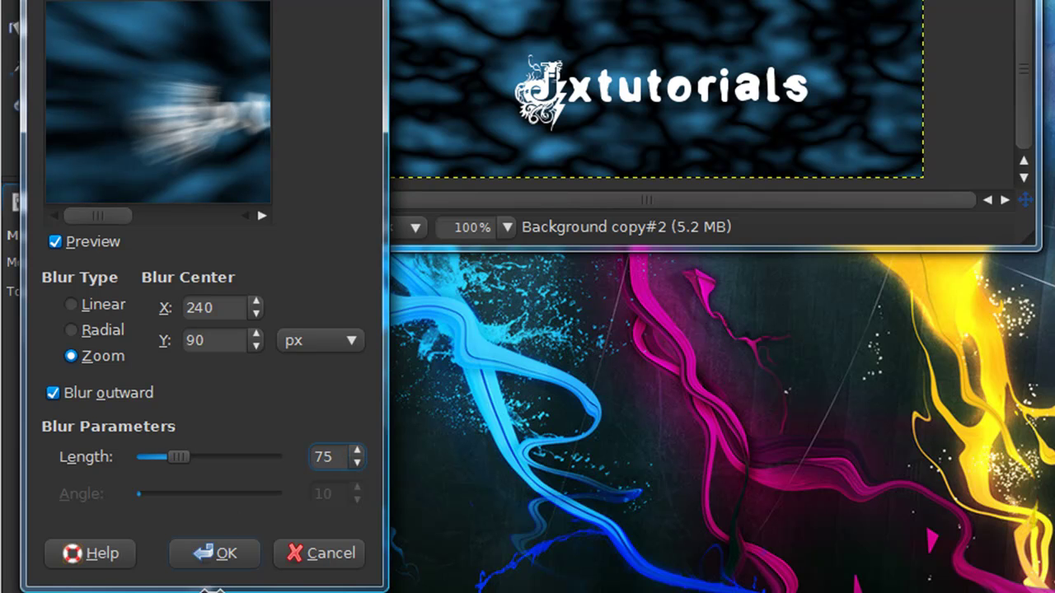
{"action": "left_click", "coordinate": [218, 563]}
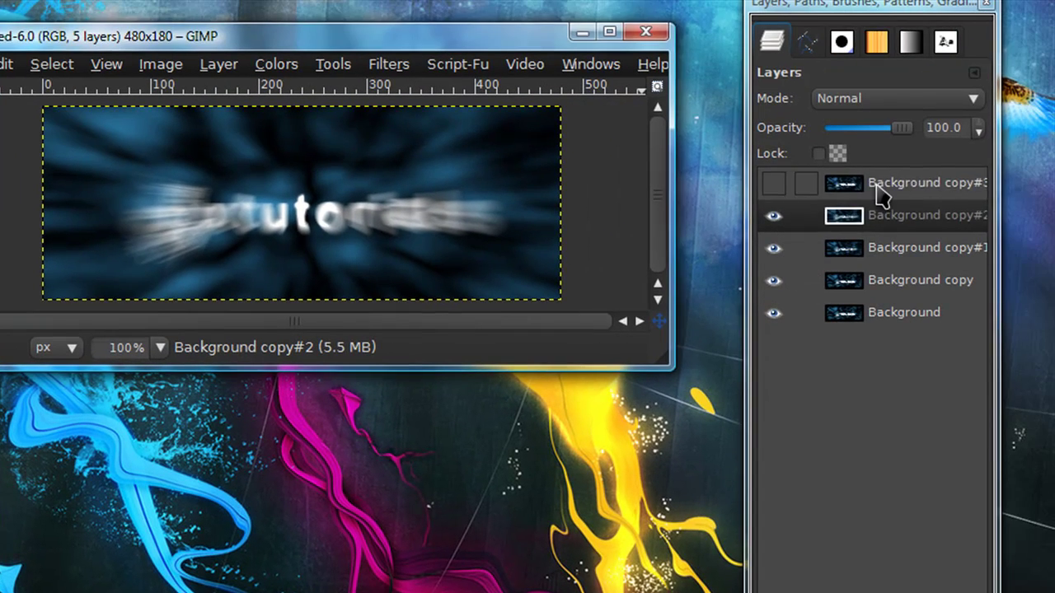
{"action": "left_click", "coordinate": [1009, 125]}
- Show Background copy#3 and give it a zoom motion blur of length 85
{"action": "left_click", "coordinate": [961, 124]}
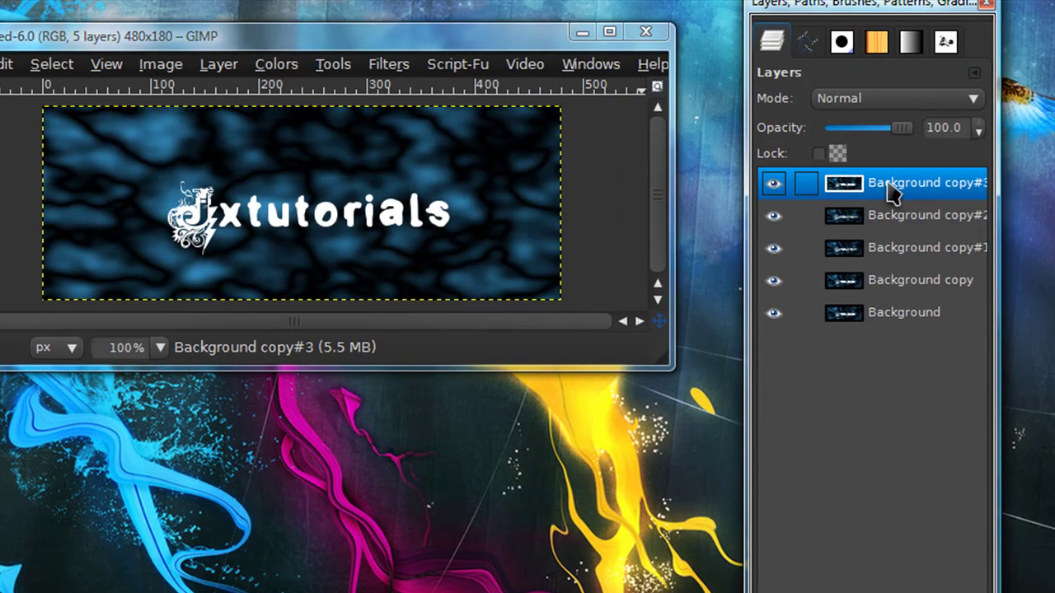
{"action": "left_click", "coordinate": [388, 63]}
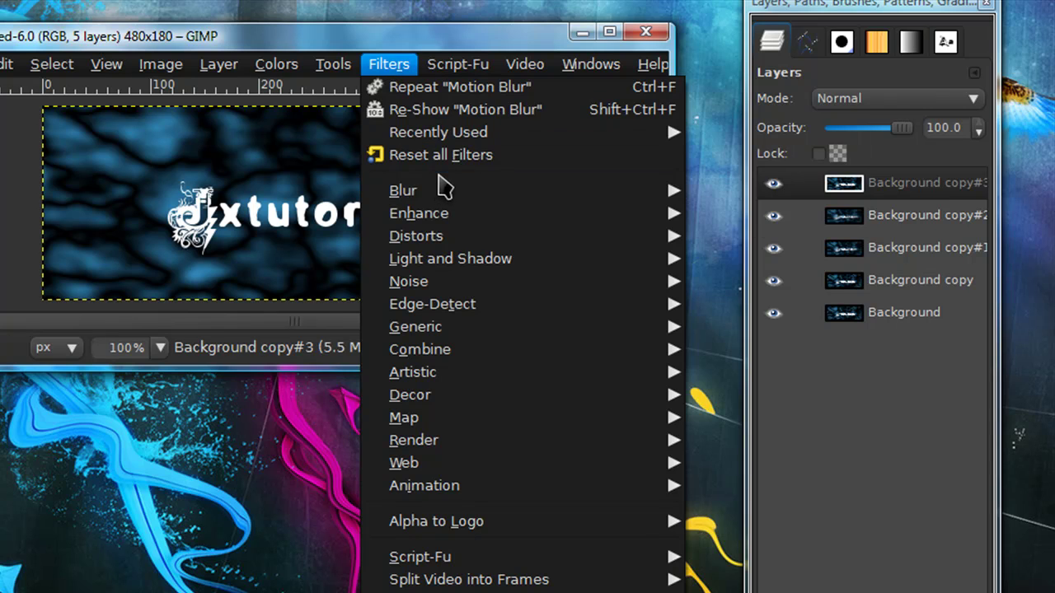
{"action": "mouse_move", "coordinate": [442, 189]}
{"action": "left_click", "coordinate": [708, 213]}
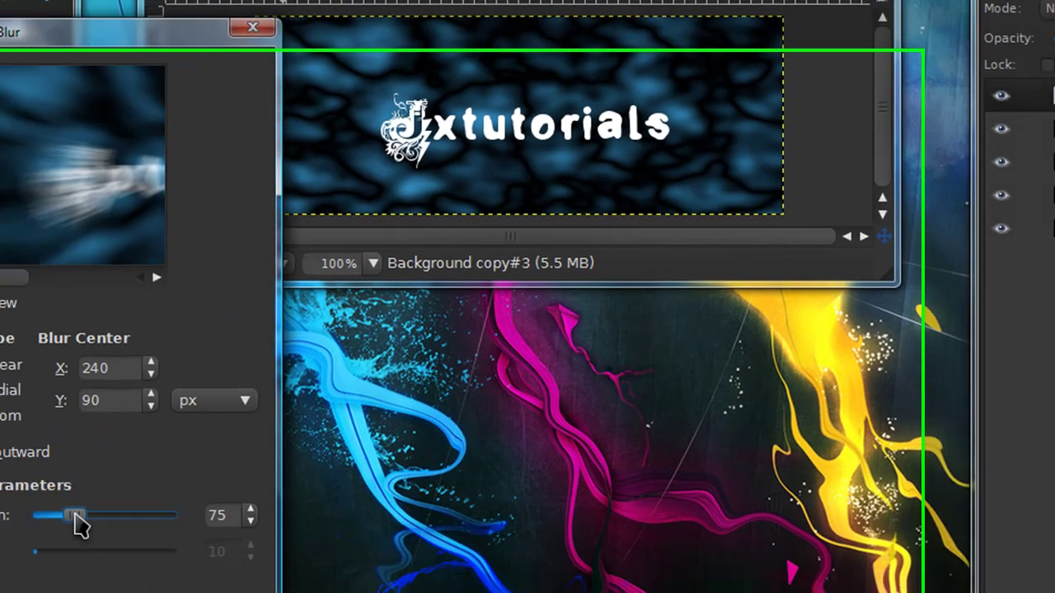
{"action": "left_click_drag", "start_coordinate": [0, 590], "coordinate": [3, 590]}
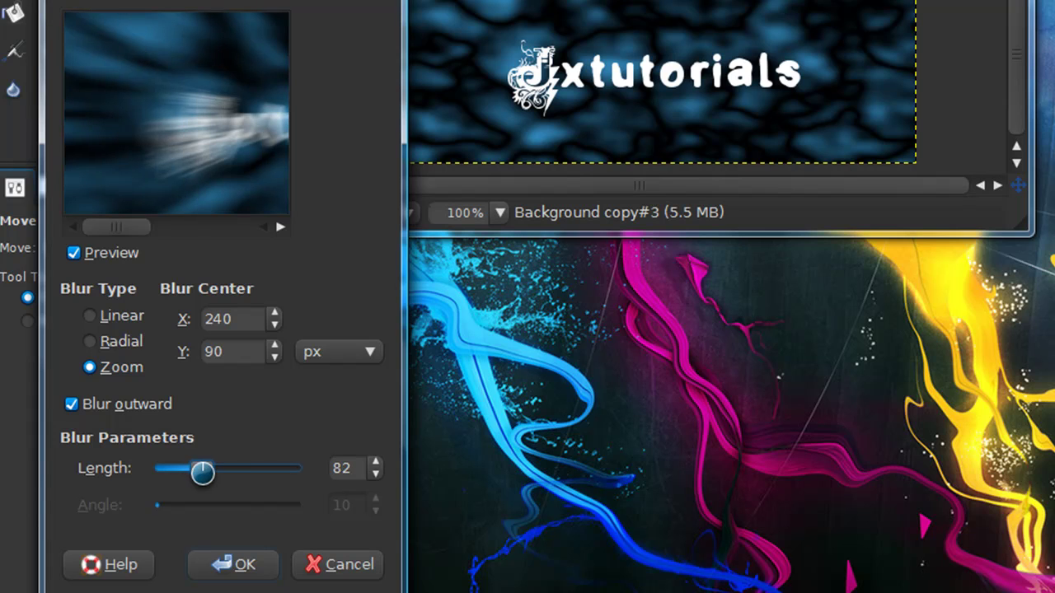
{"action": "left_click_drag", "start_coordinate": [205, 472], "coordinate": [207, 472]}
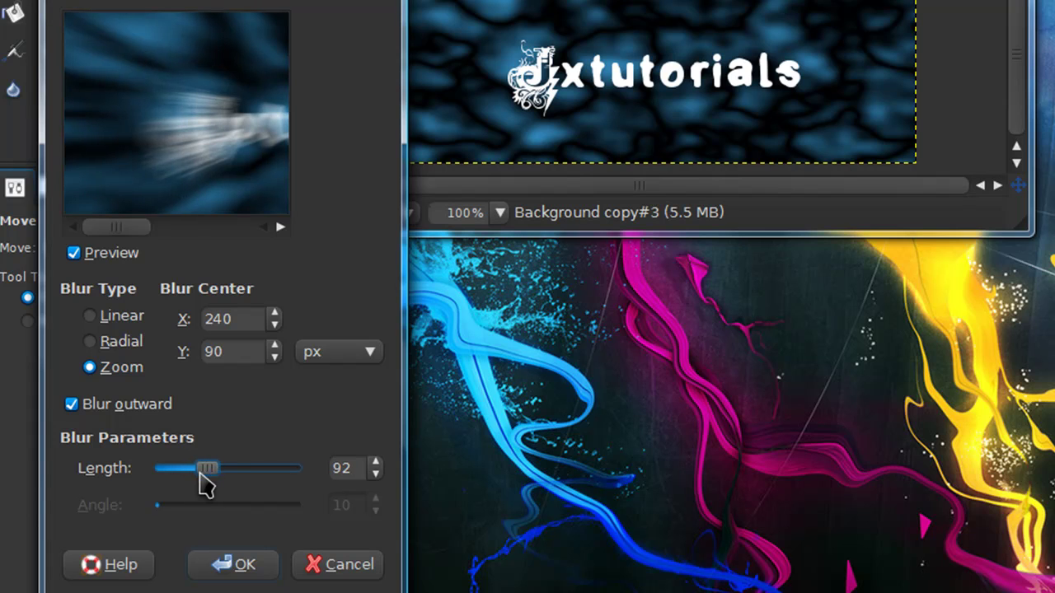
{"action": "left_click_drag", "start_coordinate": [199, 472], "coordinate": [194, 472]}
{"action": "left_click", "coordinate": [375, 463]}
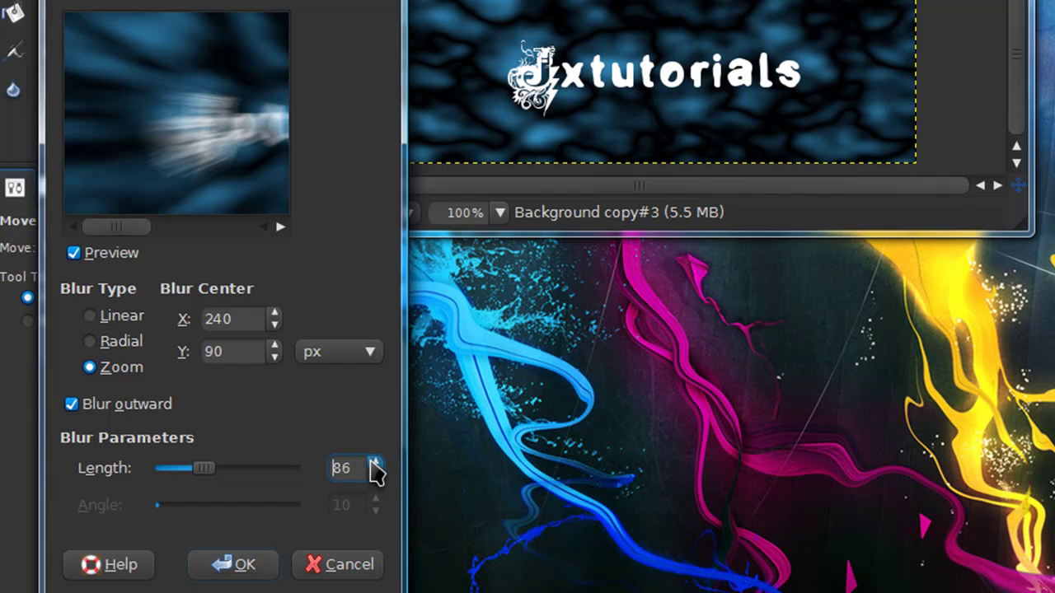
{"action": "left_click", "coordinate": [375, 475]}
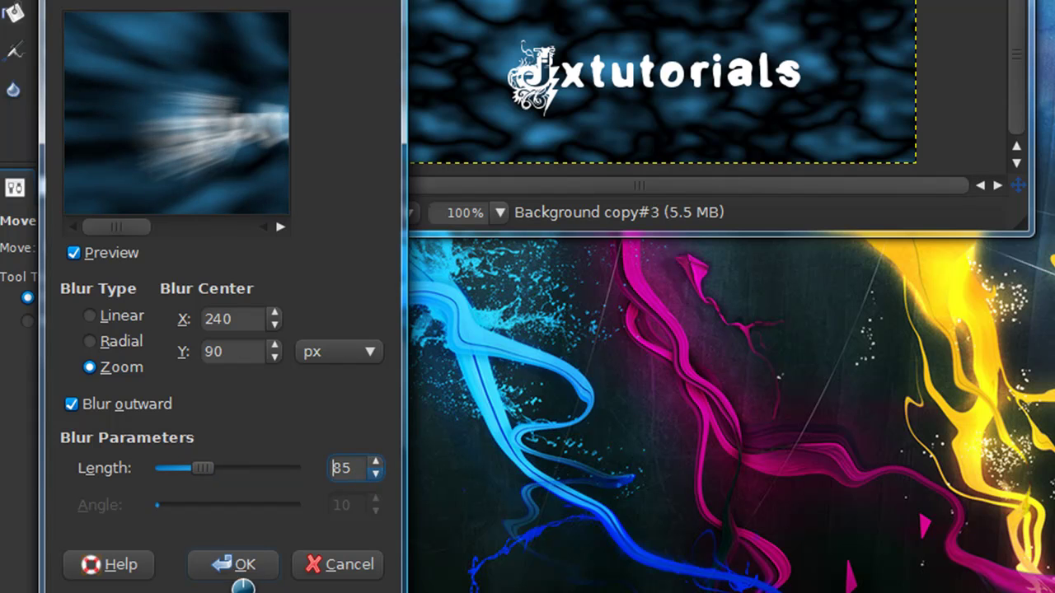
{"action": "left_click", "coordinate": [247, 575]}
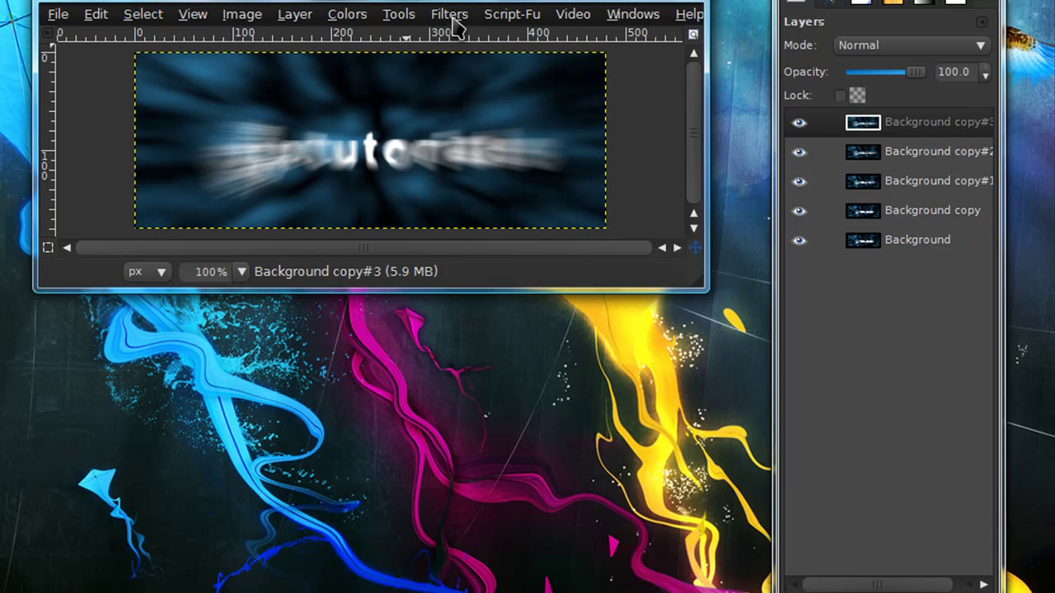
{"action": "left_click", "coordinate": [453, 21]}
{"action": "mouse_move", "coordinate": [499, 400]}
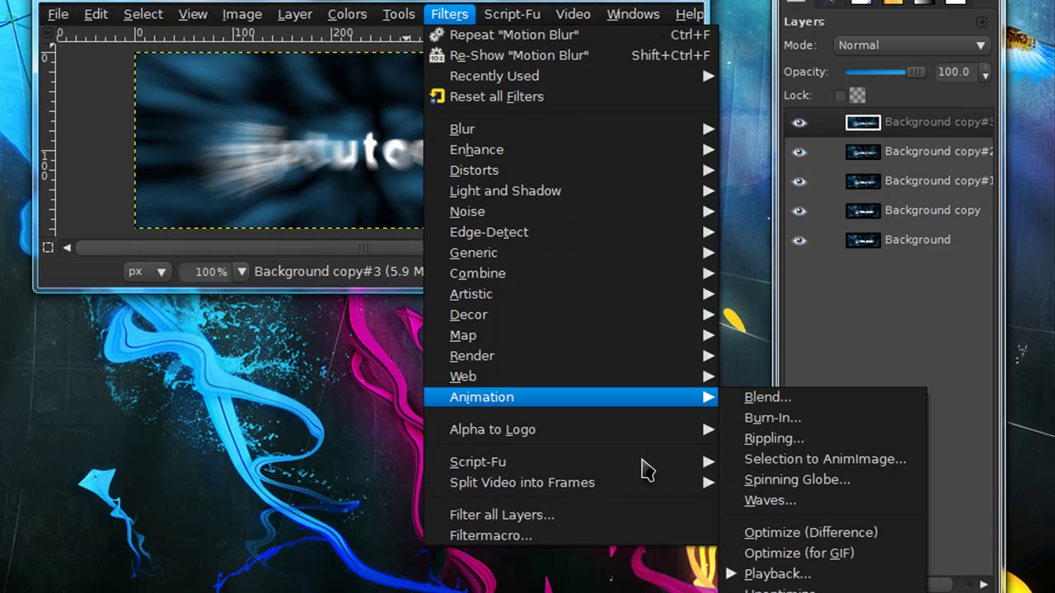
{"action": "left_click", "coordinate": [733, 574]}
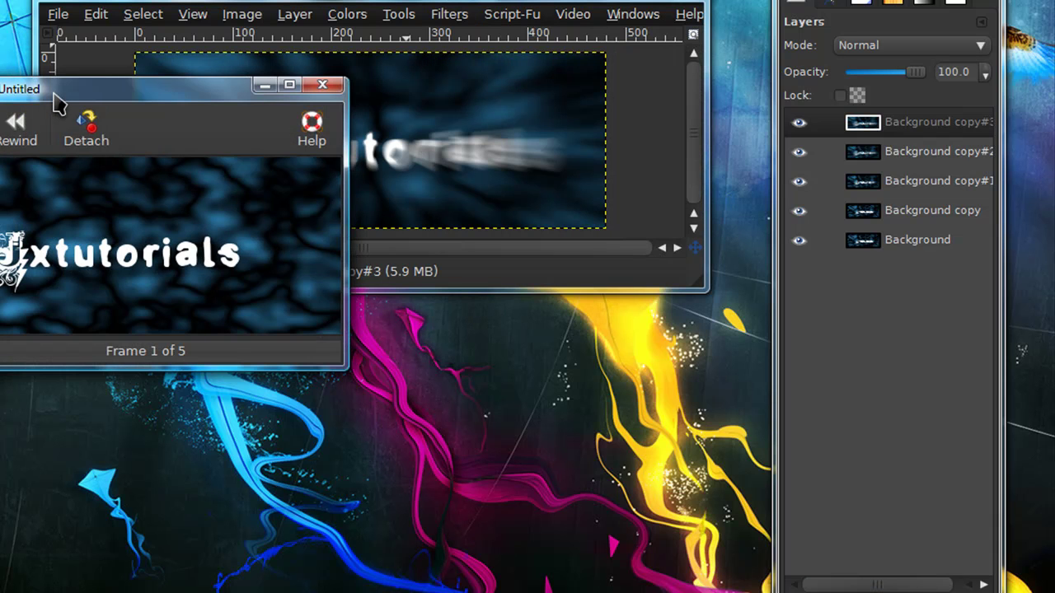
{"action": "left_click_drag", "start_coordinate": [56, 97], "coordinate": [216, 61]}
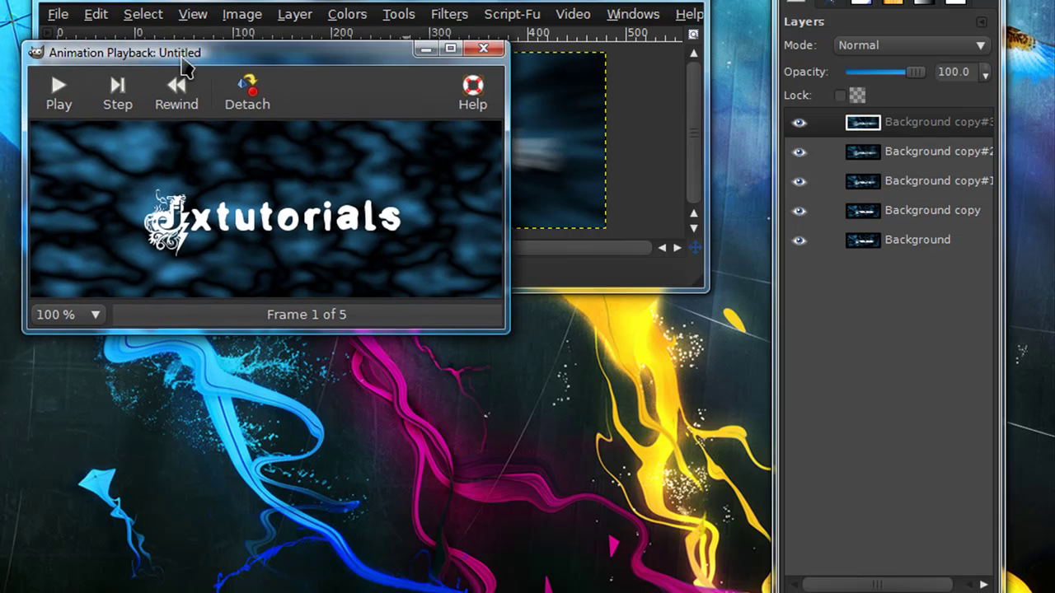
{"action": "left_click", "coordinate": [58, 92]}
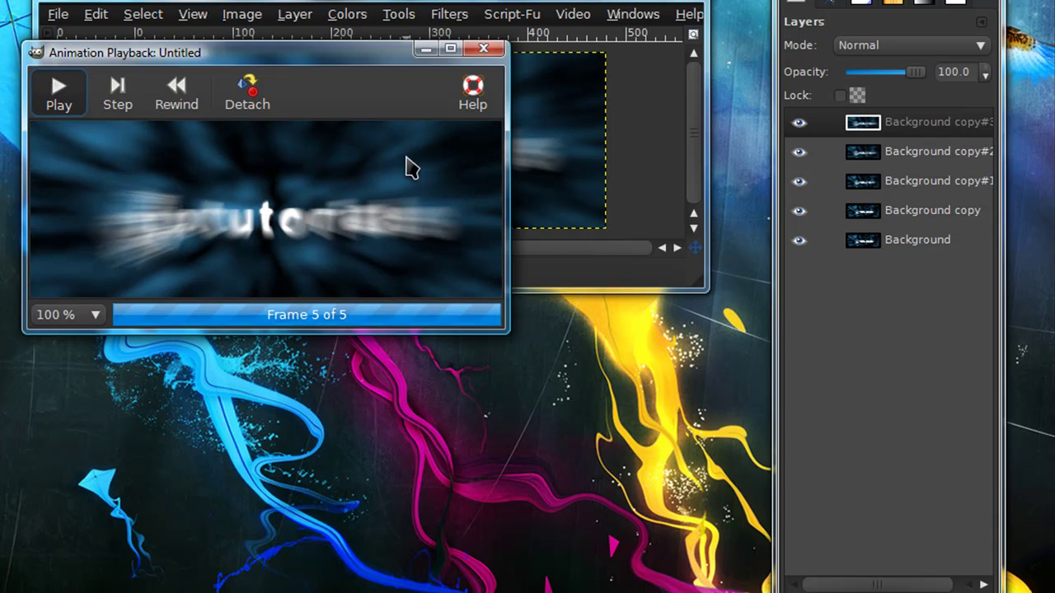
{"action": "left_click", "coordinate": [483, 50]}
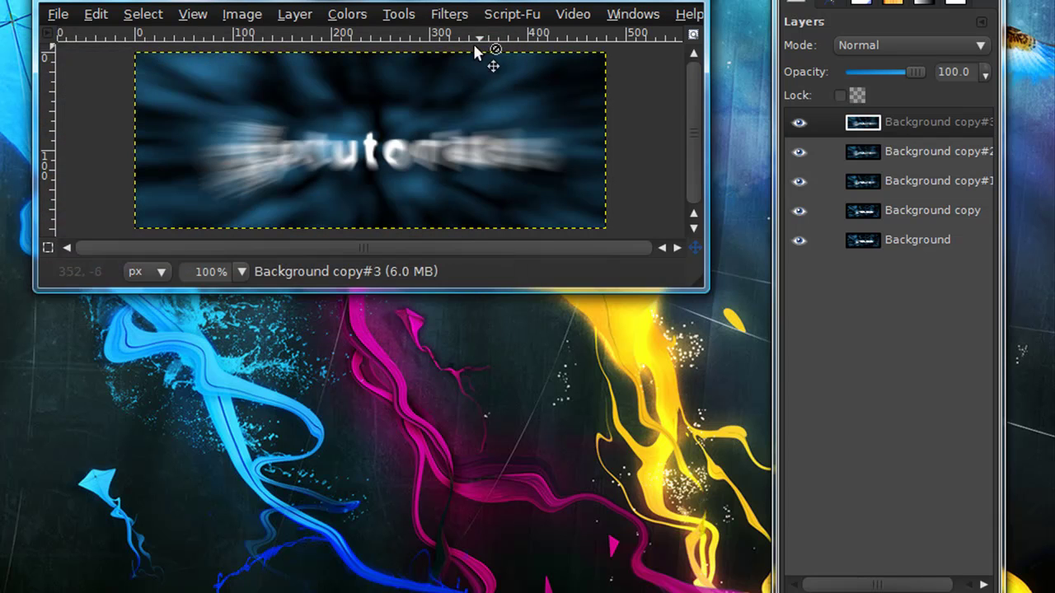
- Save the image as pulse.gif in Pictures, replacing the existing file
{"action": "left_click", "coordinate": [56, 16]}
{"action": "left_click", "coordinate": [109, 191]}
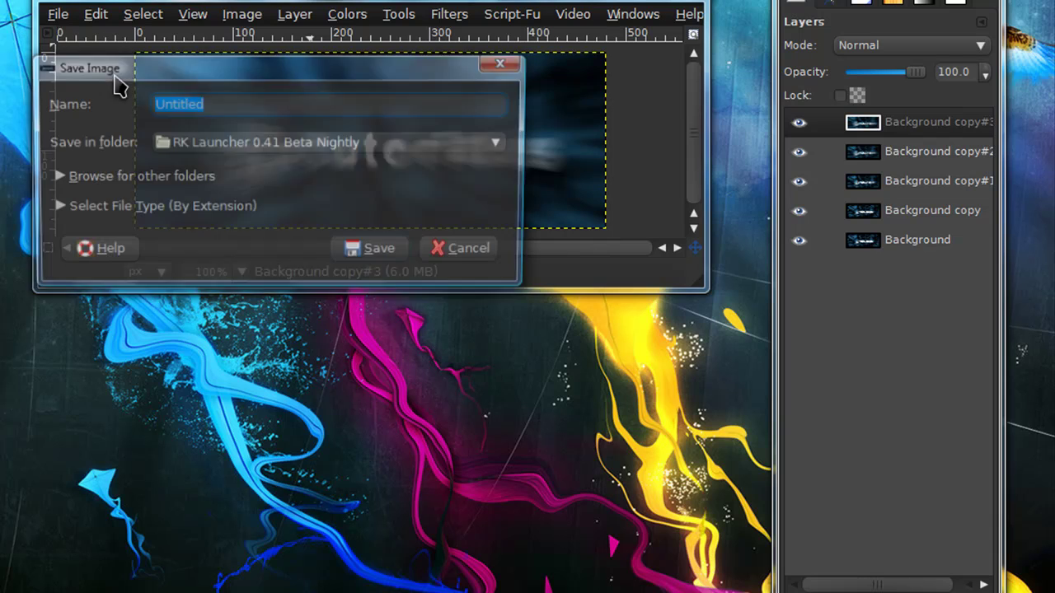
{"action": "left_click", "coordinate": [247, 142]}
{"action": "left_click", "coordinate": [252, 46]}
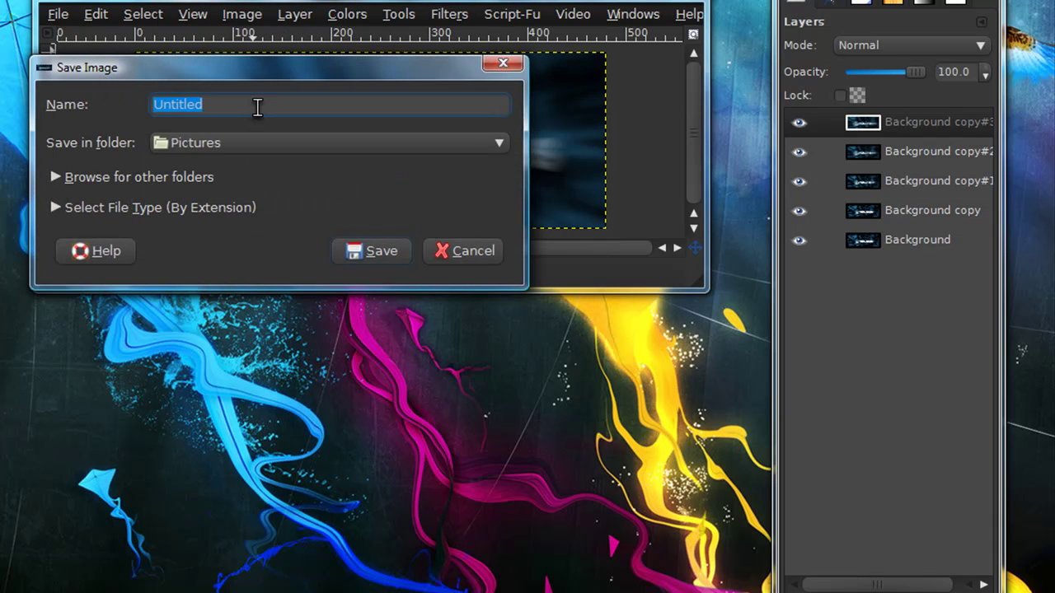
{"action": "type", "text": "puls"}
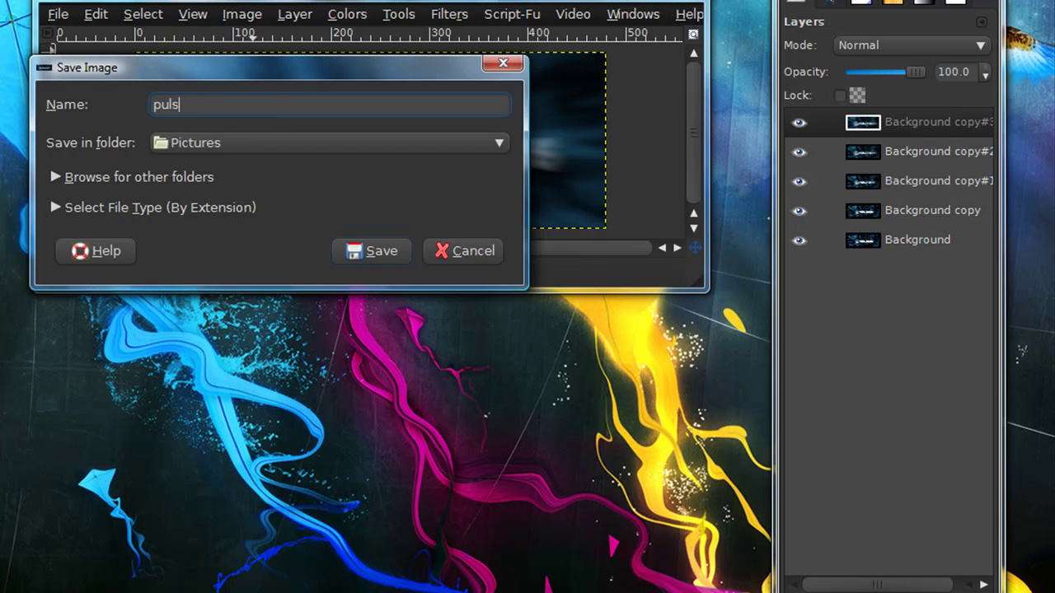
{"action": "type", "text": "e.g"}
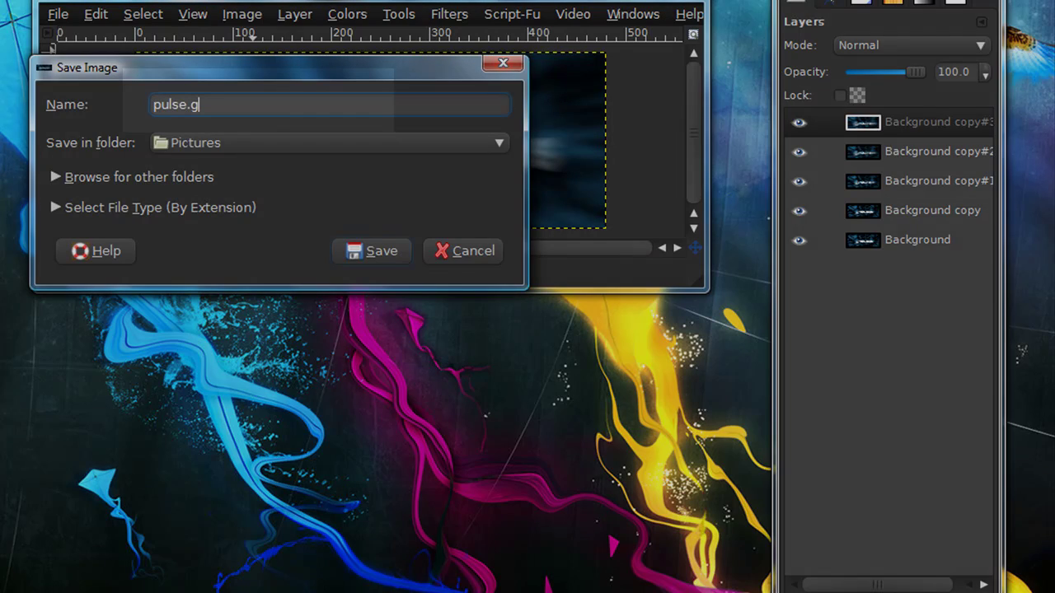
{"action": "type", "text": "if"}
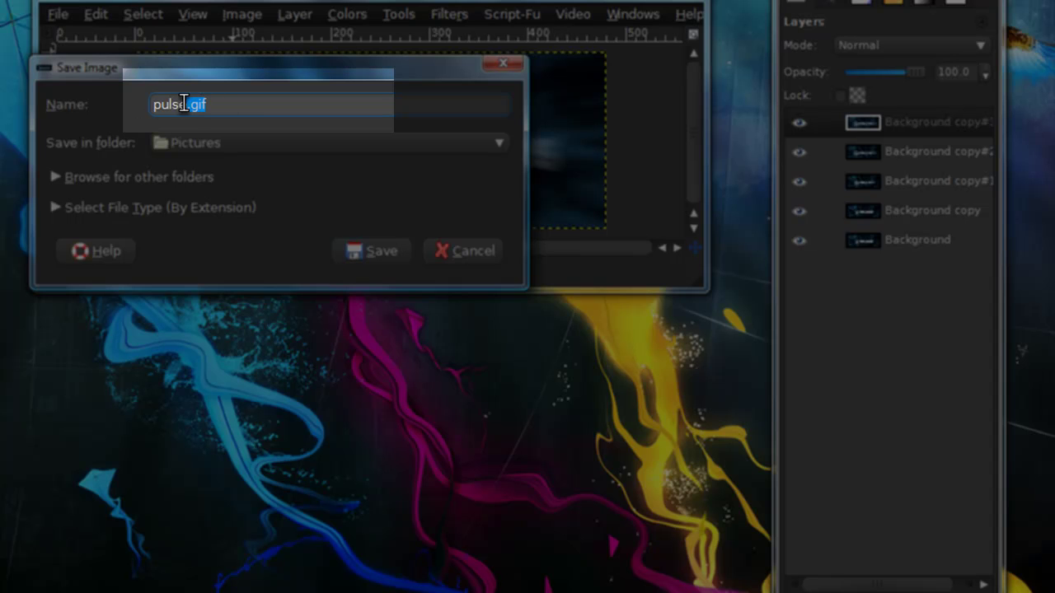
{"action": "left_click", "coordinate": [363, 254]}
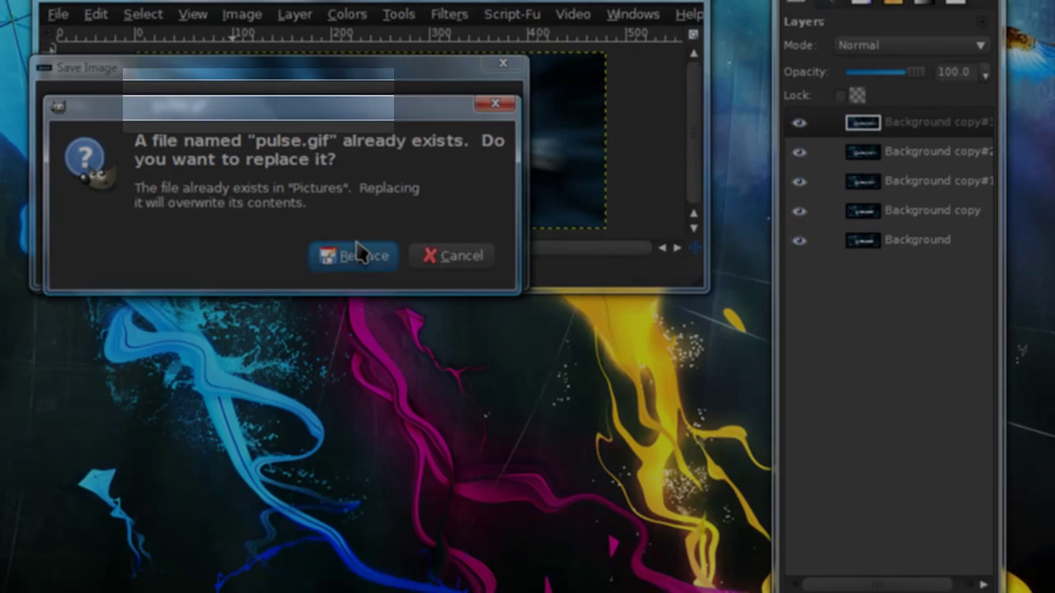
{"action": "left_click", "coordinate": [362, 262]}
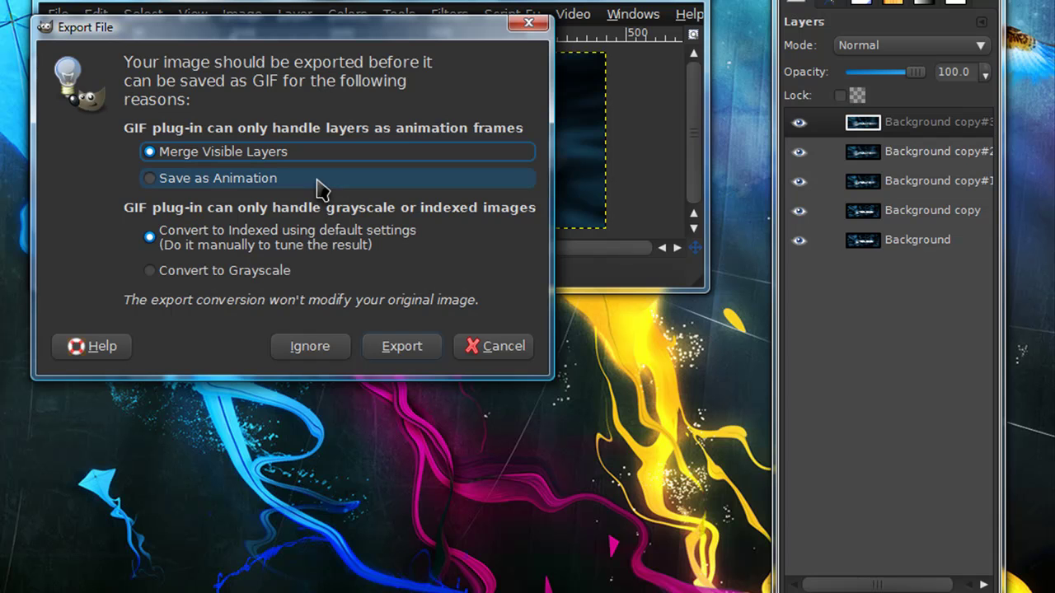
- Export the layers as GIF animation frames with a 100 ms frame delay
{"action": "left_click", "coordinate": [149, 179]}
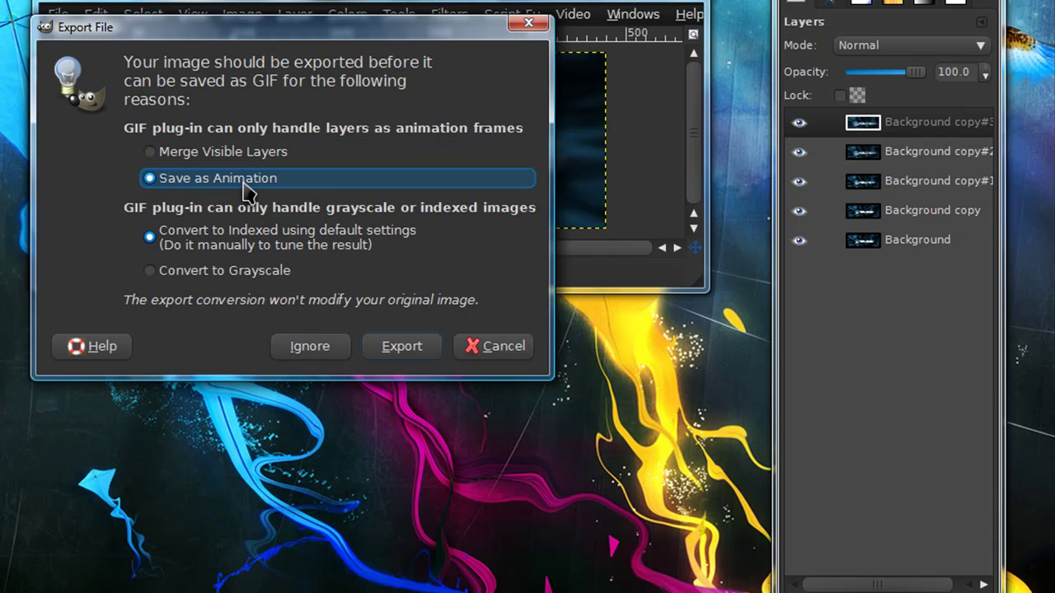
{"action": "left_click", "coordinate": [389, 347]}
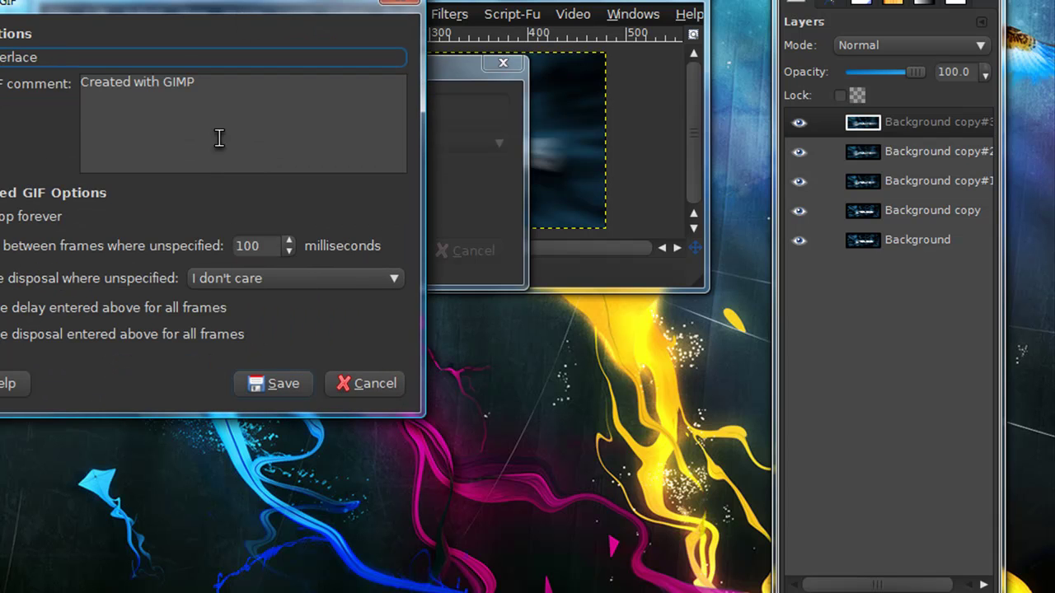
{"action": "left_click", "coordinate": [386, 386]}
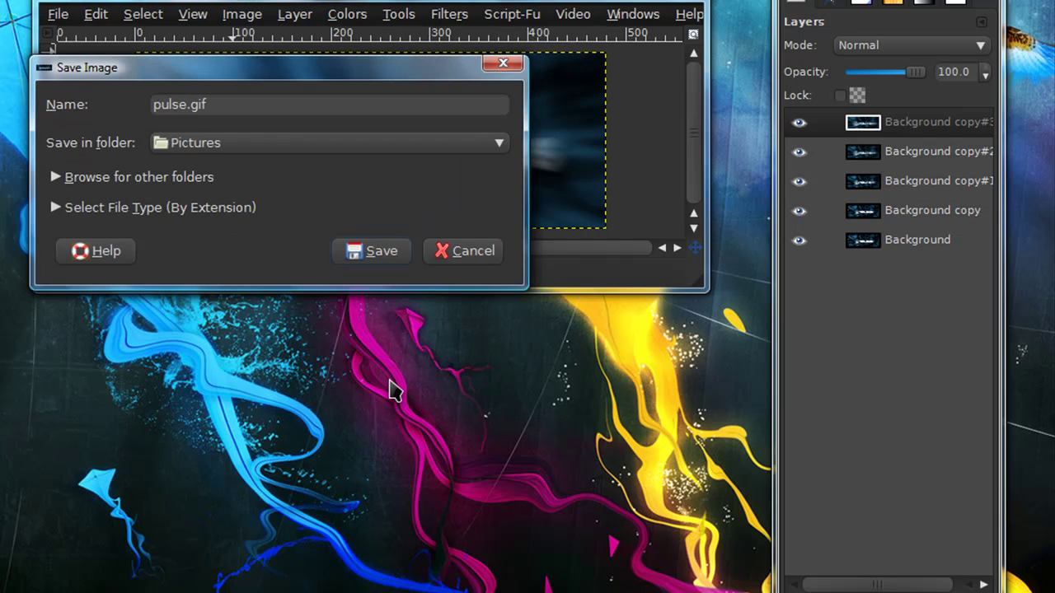
{"action": "left_click", "coordinate": [454, 262]}
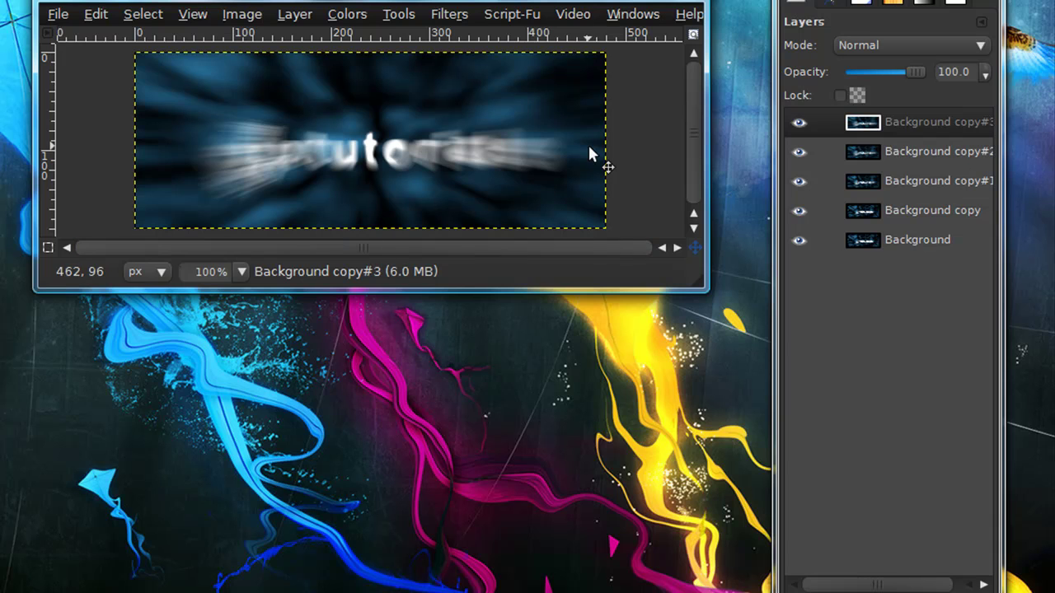